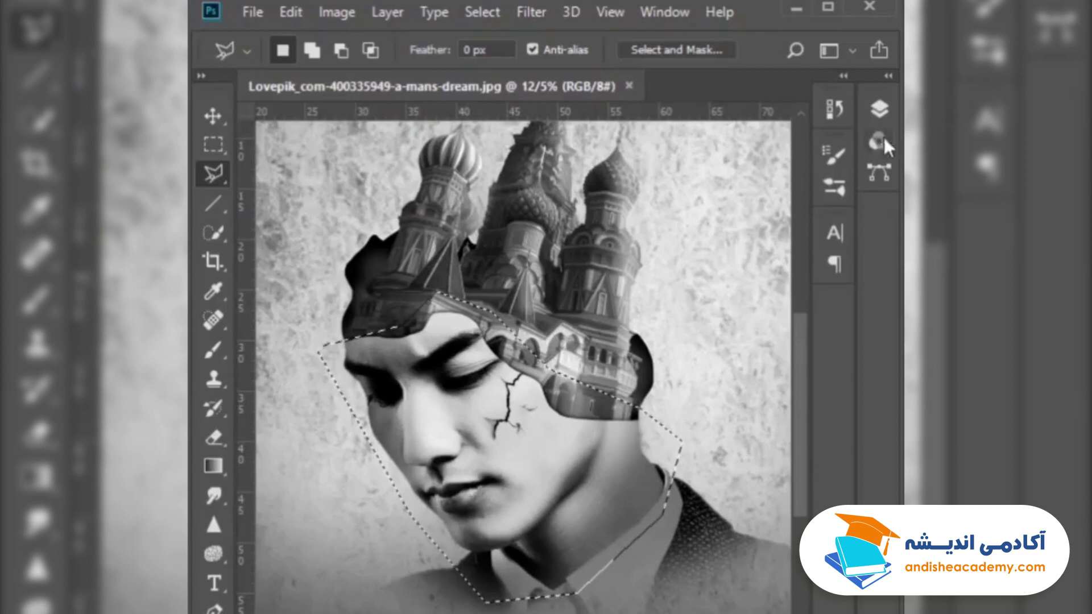
{"action": "left_click", "coordinate": [482, 12]}
{"action": "mouse_move", "coordinate": [659, 331]}
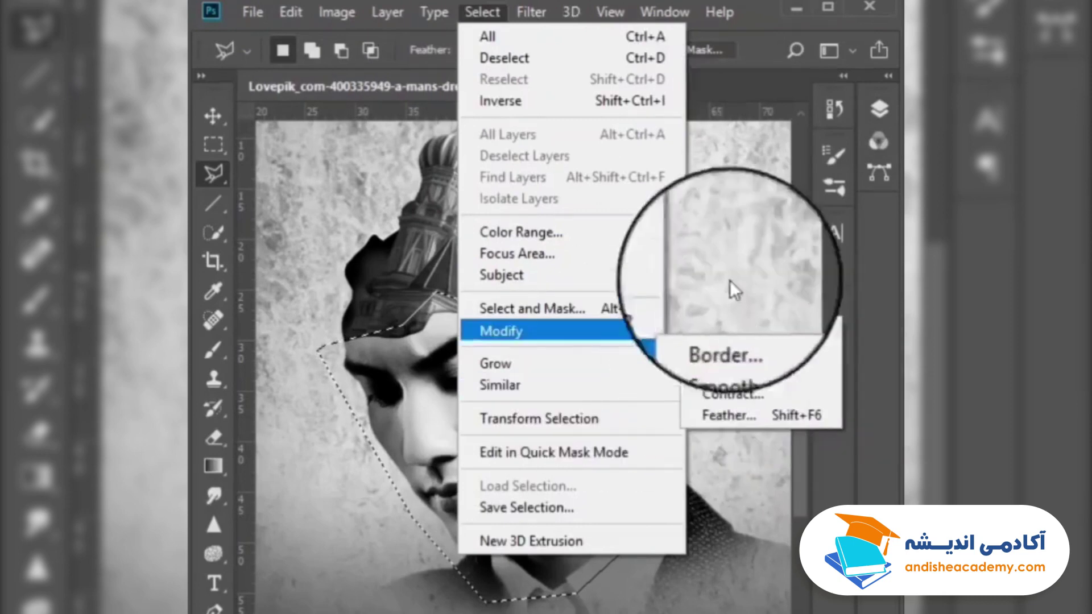
{"action": "left_click", "coordinate": [755, 15]}
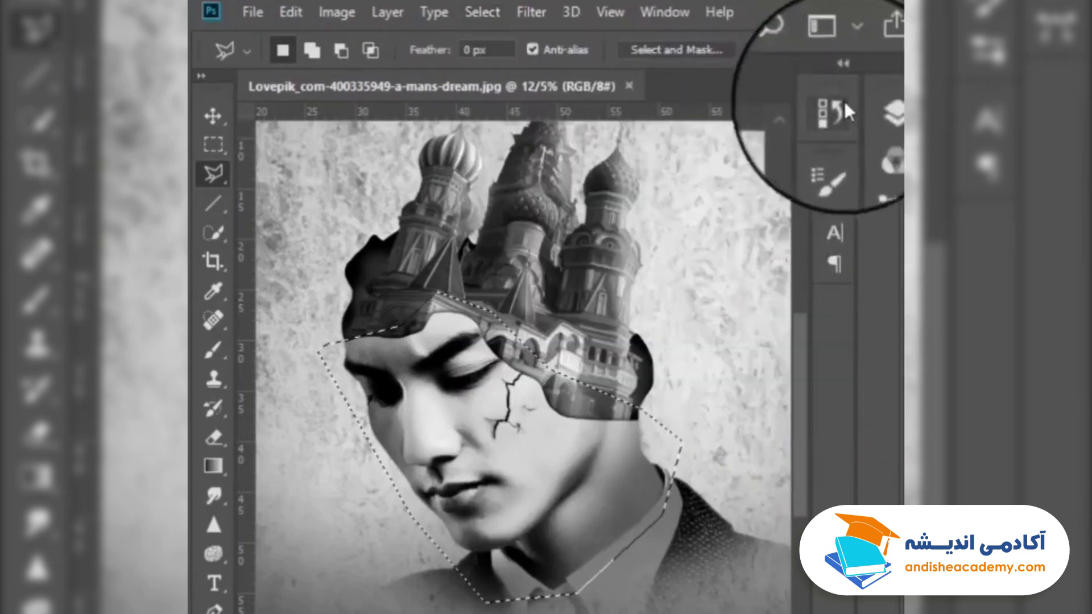
Step: Copy the selected face and neck area to a new layer and name that layer 1
{"action": "left_click", "coordinate": [887, 110]}
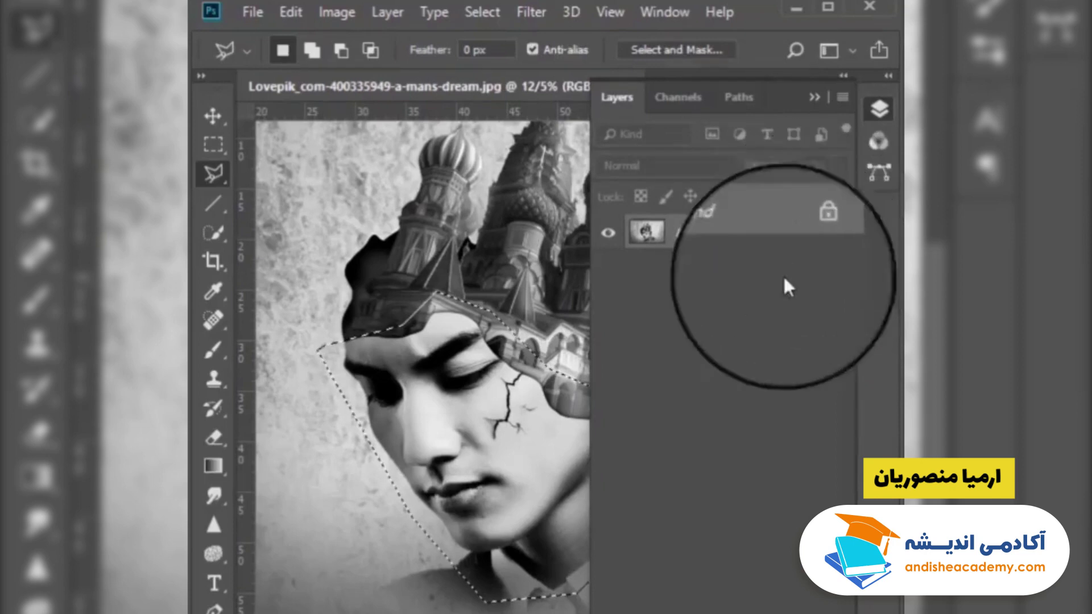
{"action": "key", "text": "ctrl+j"}
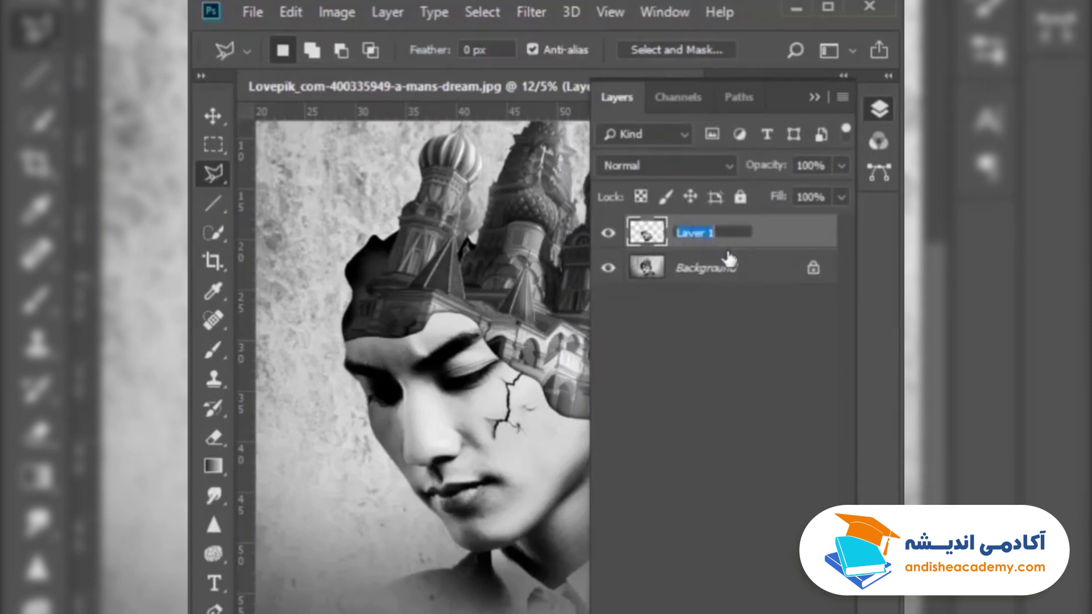
{"action": "key", "text": "BackSpace"}
{"action": "type", "text": "1"}
{"action": "key", "text": "Return"}
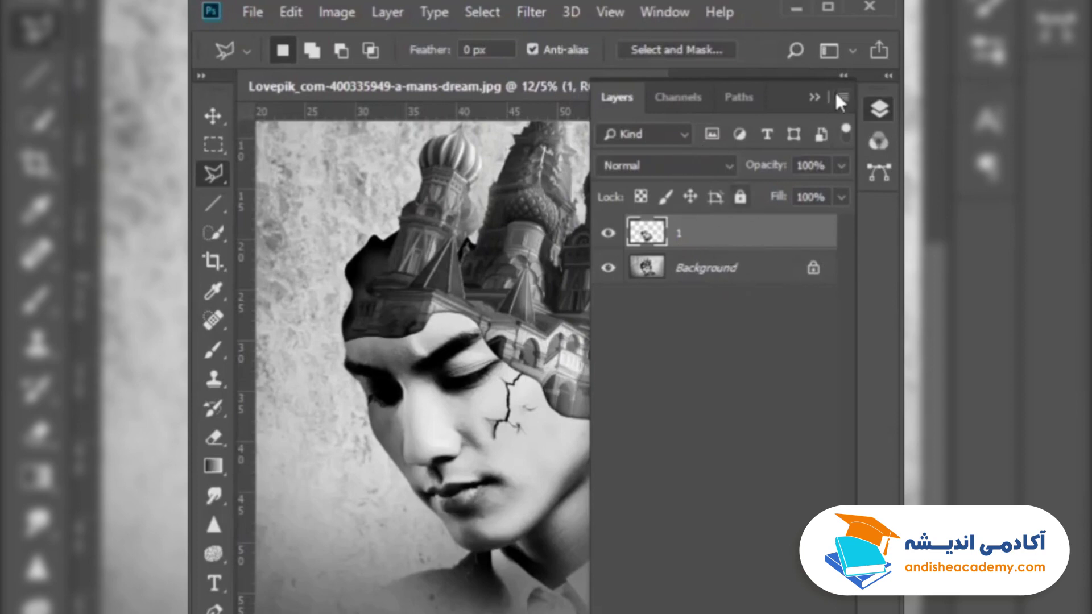
{"action": "left_click", "coordinate": [815, 97]}
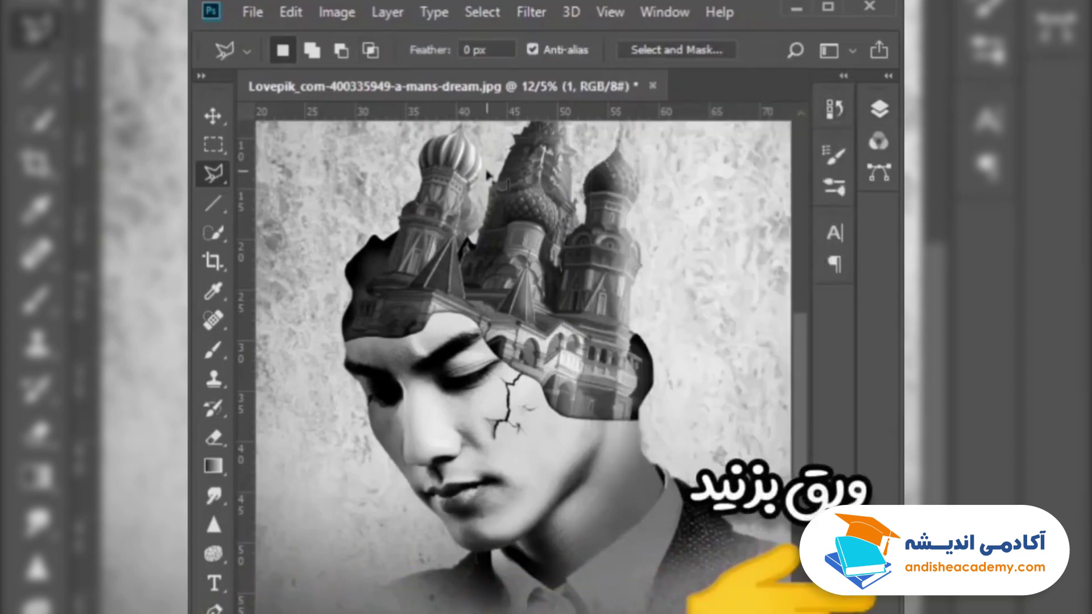
Step: Open Color Balance for layer 1 and try different Cyan–Red levels on the midtones
{"action": "left_click", "coordinate": [343, 17]}
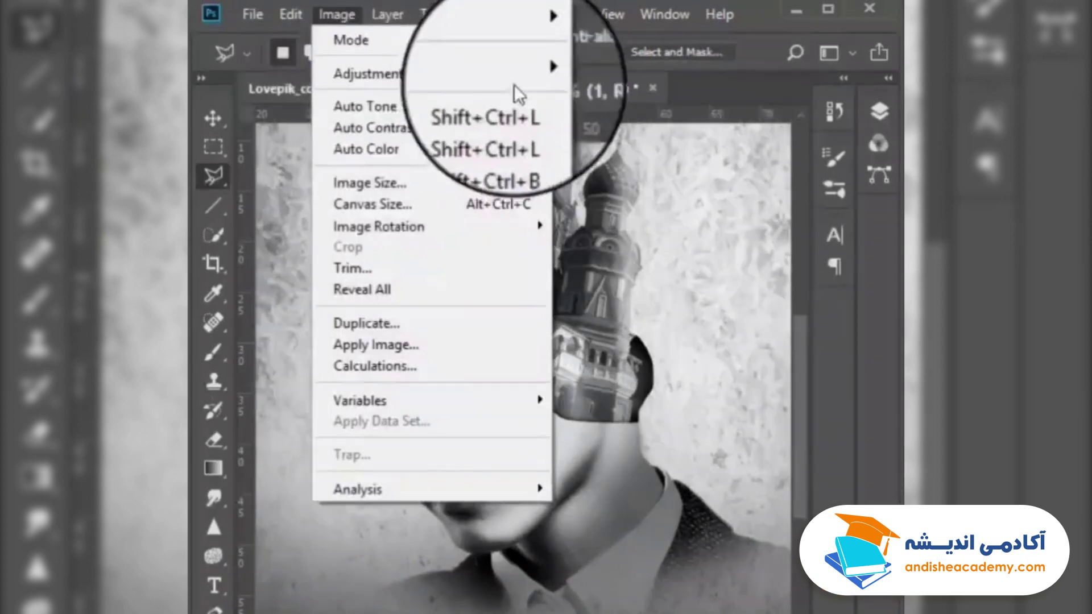
{"action": "mouse_move", "coordinate": [521, 83]}
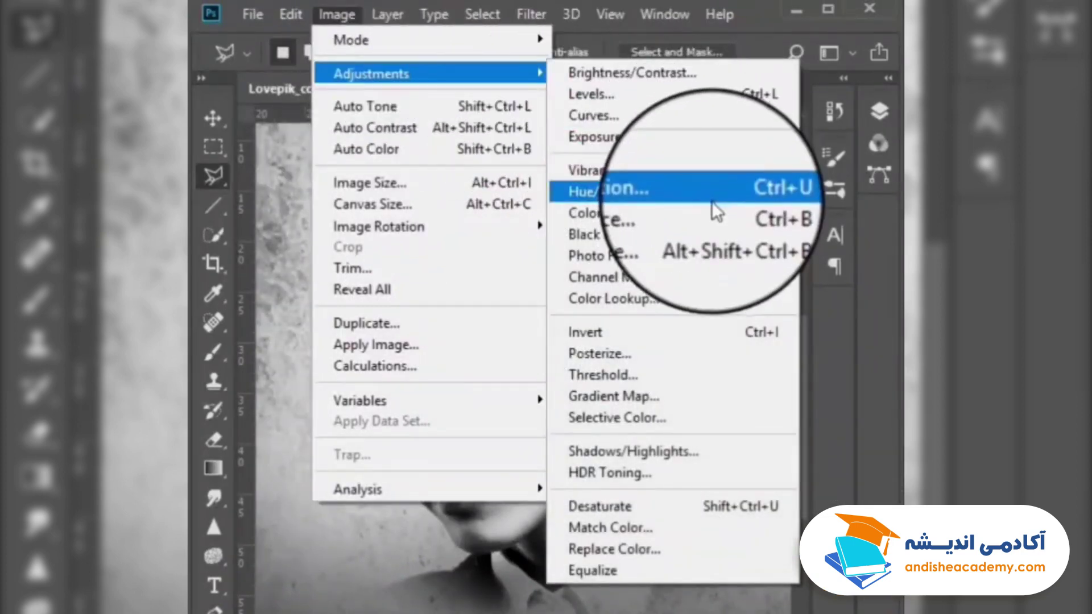
{"action": "left_click", "coordinate": [708, 221]}
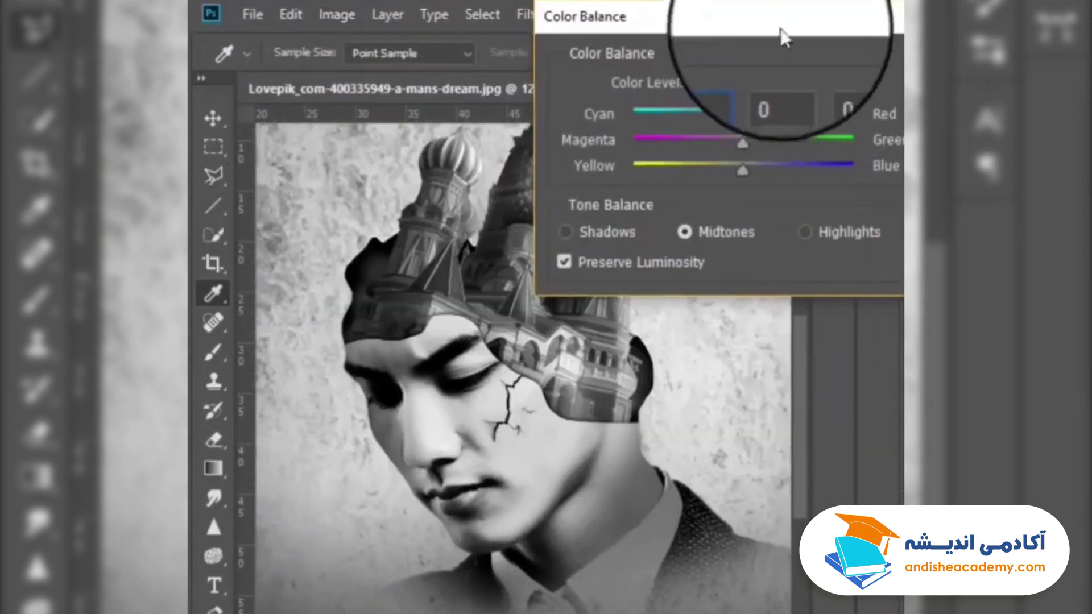
{"action": "left_click_drag", "start_coordinate": [783, 34], "coordinate": [550, 30]}
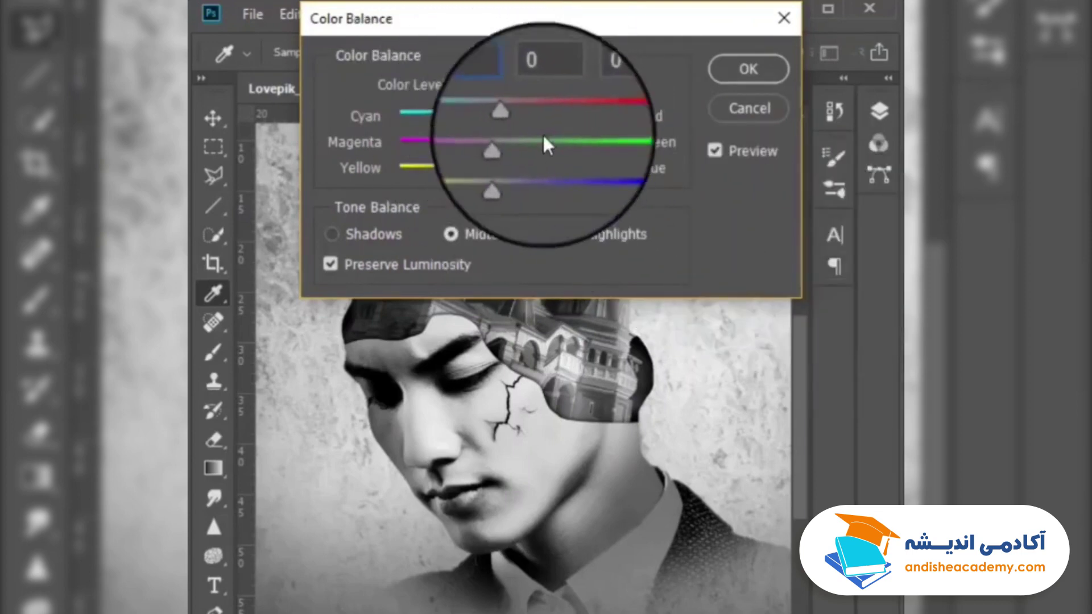
{"action": "type", "text": "1"}
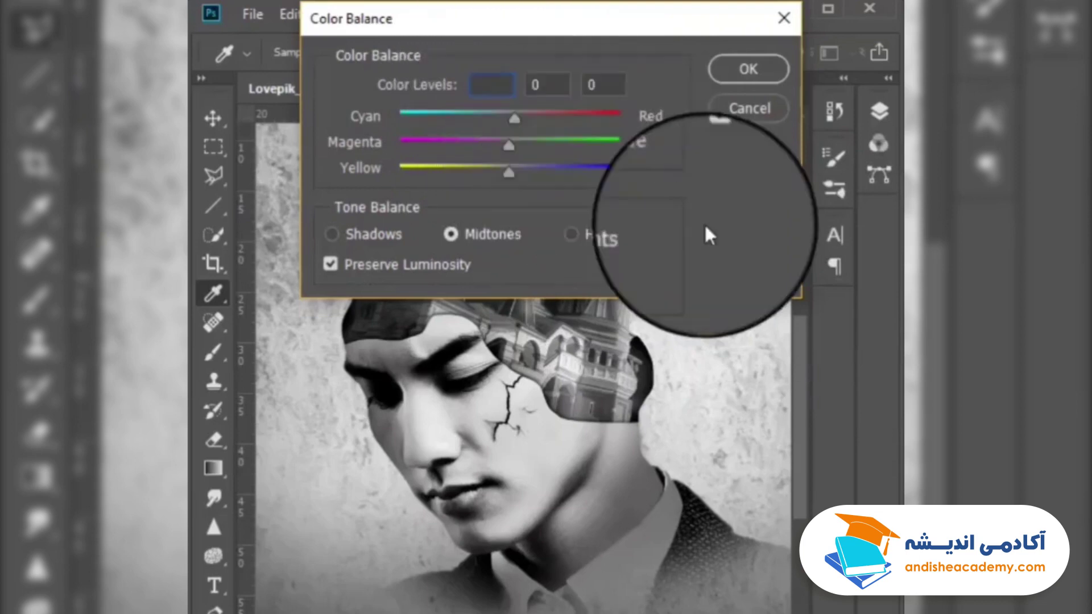
{"action": "type", "text": "00"}
{"action": "key", "text": "BackSpace"}
{"action": "key", "text": "BackSpace"}
{"action": "key", "text": "BackSpace"}
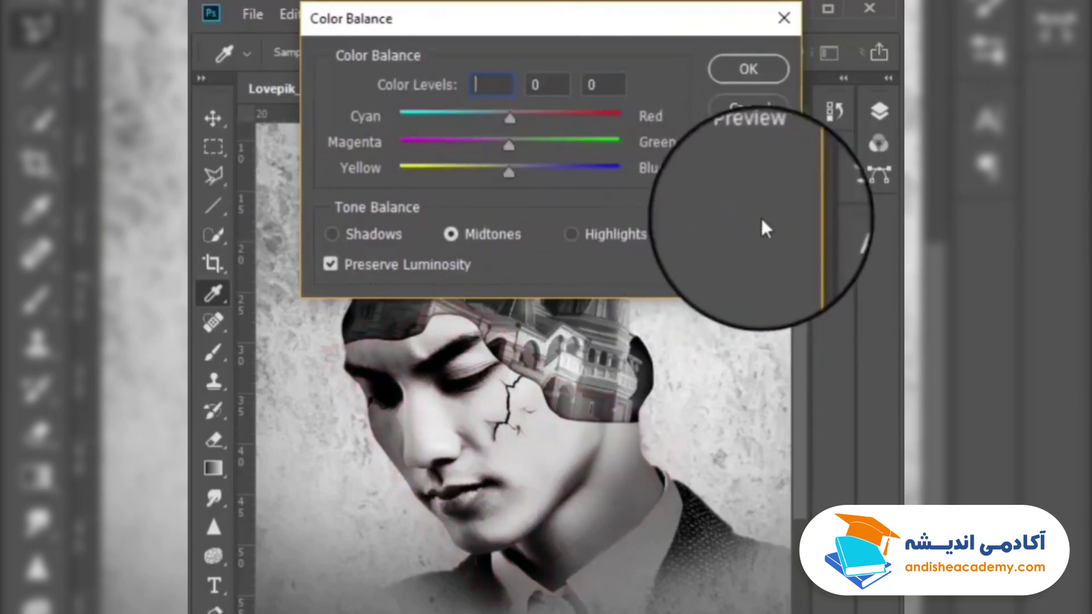
{"action": "type", "text": "0"}
Step: Tint the face layer purple with Color Balance: Cyan–Red -7, Magenta–Green fully toward magenta and Yellow–Blue 71
{"action": "left_click_drag", "start_coordinate": [510, 115], "coordinate": [421, 145]}
{"action": "left_click_drag", "start_coordinate": [517, 173], "coordinate": [584, 183]}
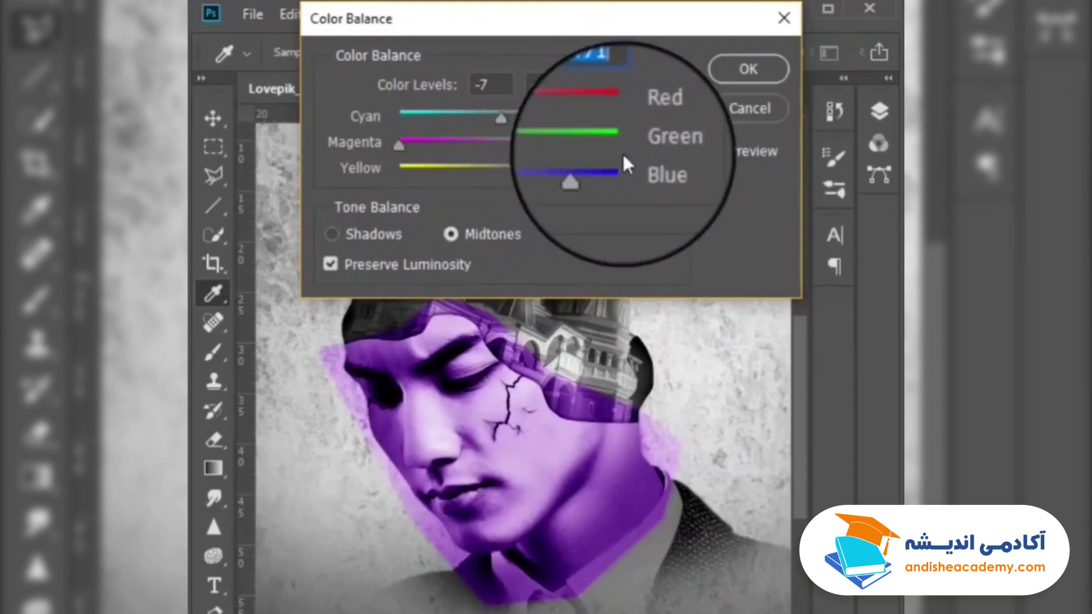
{"action": "left_click", "coordinate": [765, 68]}
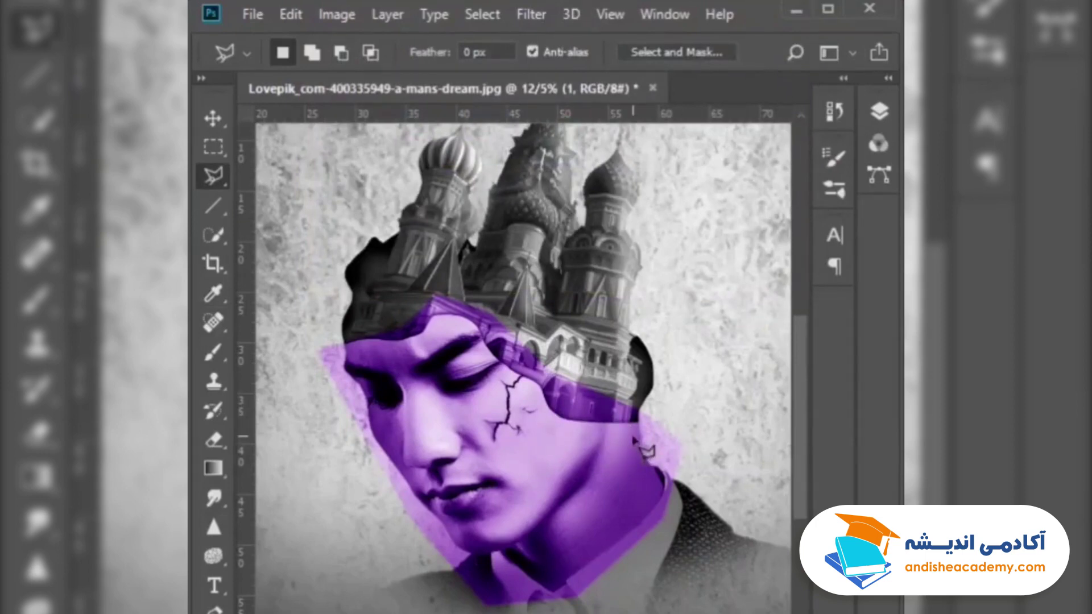
Step: Undo the Color Balance adjustment and check that layer 1 is the active layer
{"action": "key", "text": "ctrl+z"}
{"action": "left_click", "coordinate": [879, 111]}
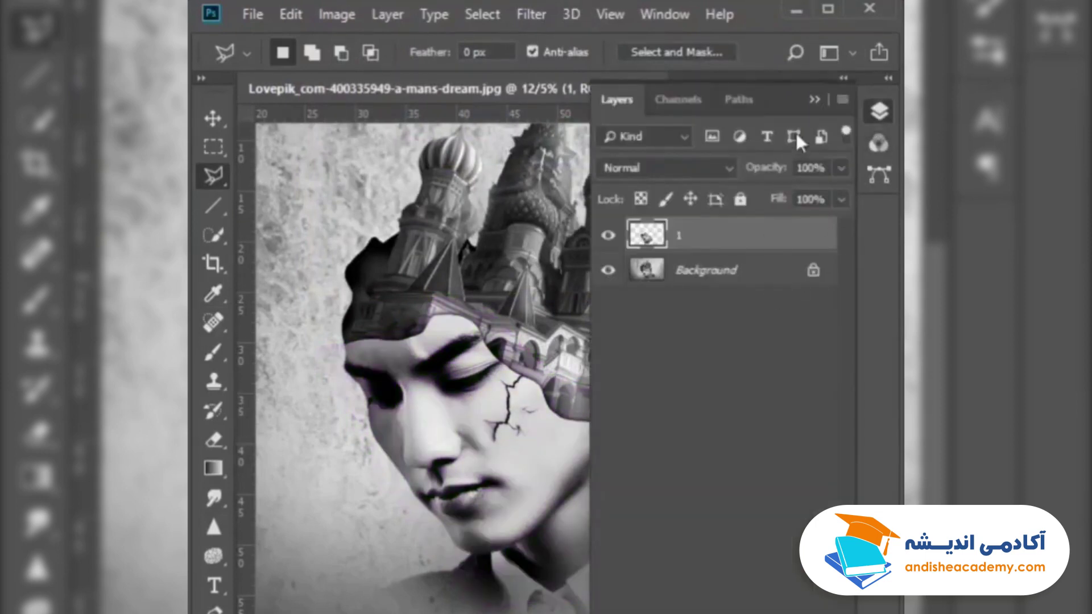
{"action": "left_click", "coordinate": [807, 98]}
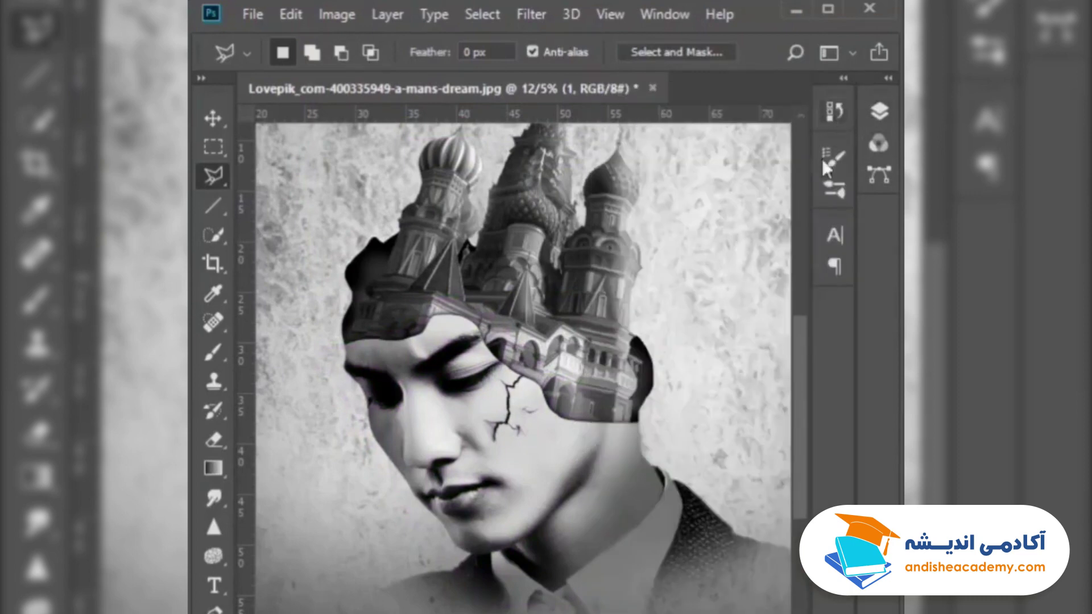
Step: Open the Hue/Saturation adjustment for layer 1 and turn on Colorize
{"action": "key", "text": "ctrl+u"}
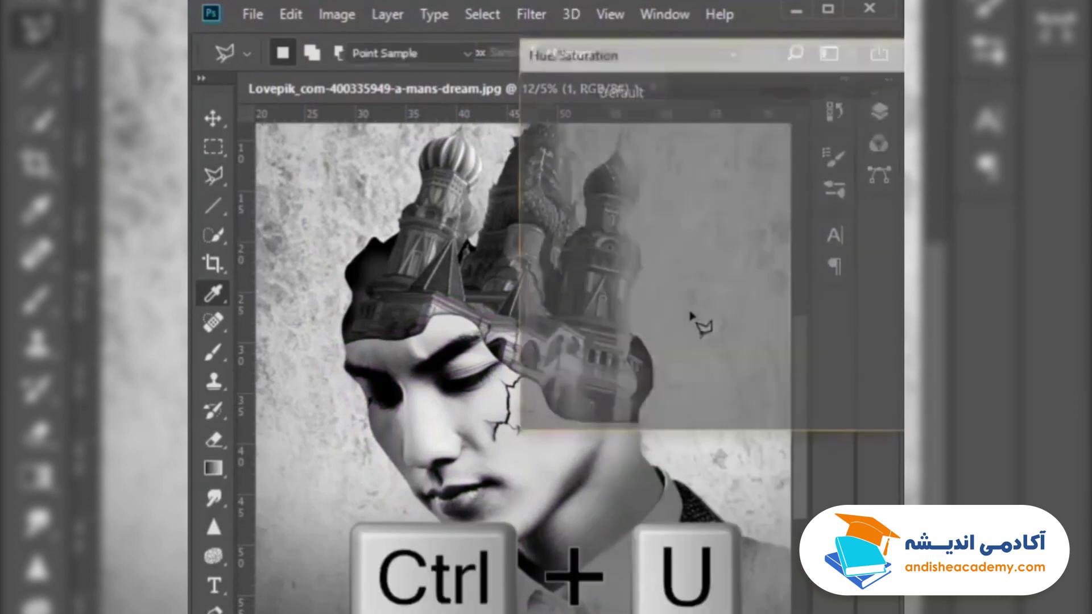
{"action": "left_click_drag", "start_coordinate": [822, 66], "coordinate": [560, 85]}
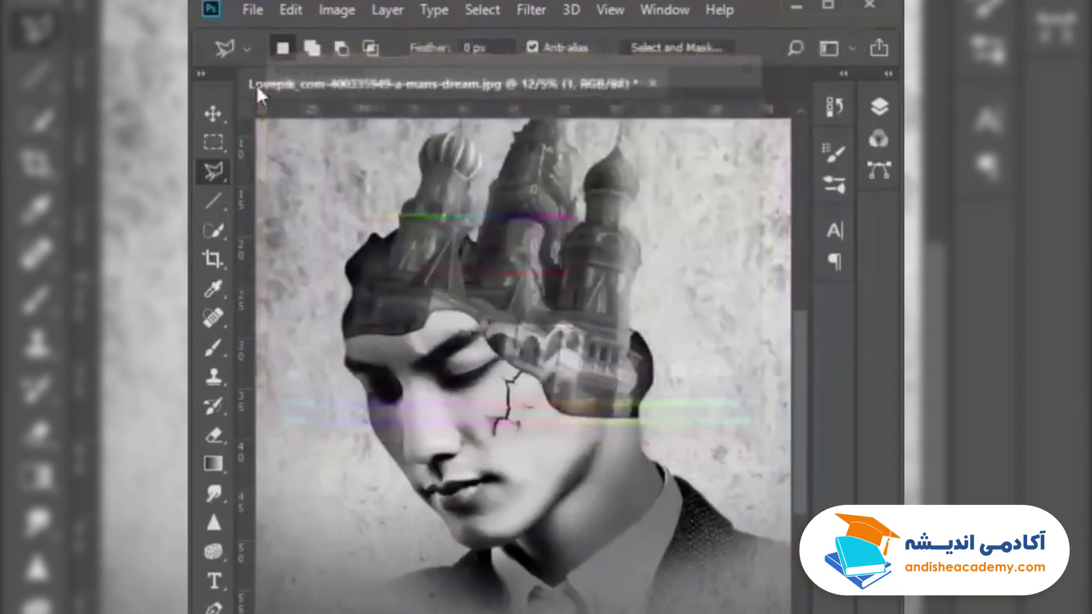
{"action": "left_click", "coordinate": [335, 12]}
{"action": "mouse_move", "coordinate": [519, 67]}
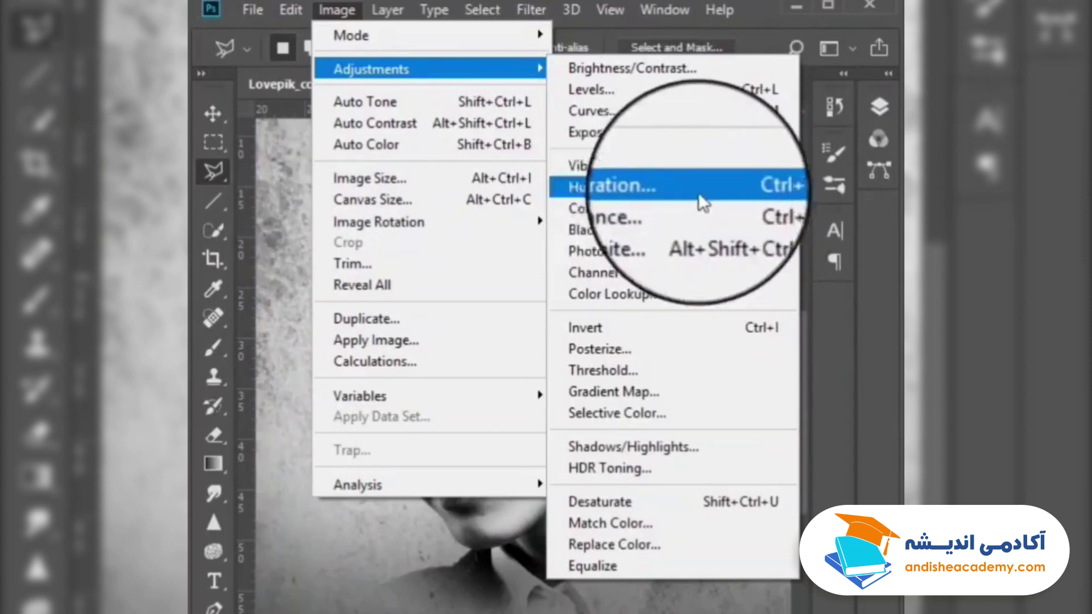
{"action": "left_click", "coordinate": [708, 186]}
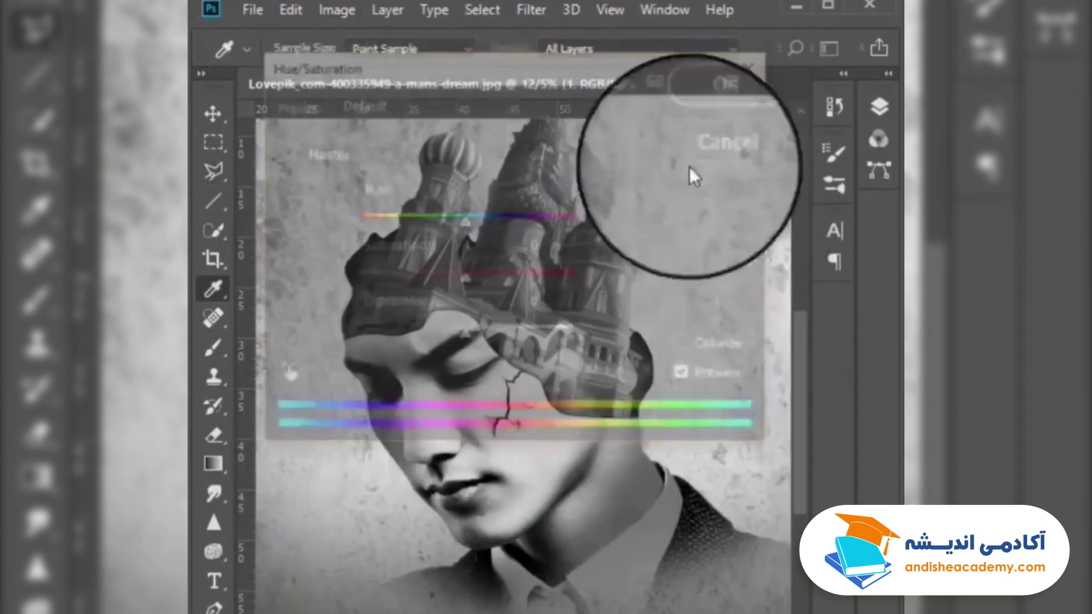
{"action": "left_click_drag", "start_coordinate": [654, 57], "coordinate": [647, 41]}
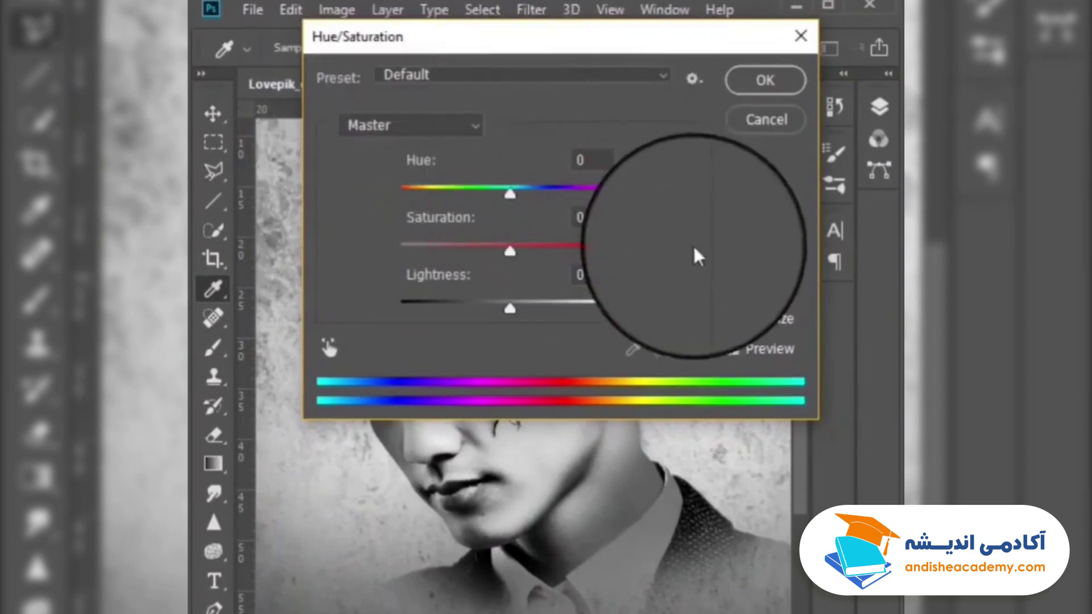
{"action": "left_click", "coordinate": [737, 327]}
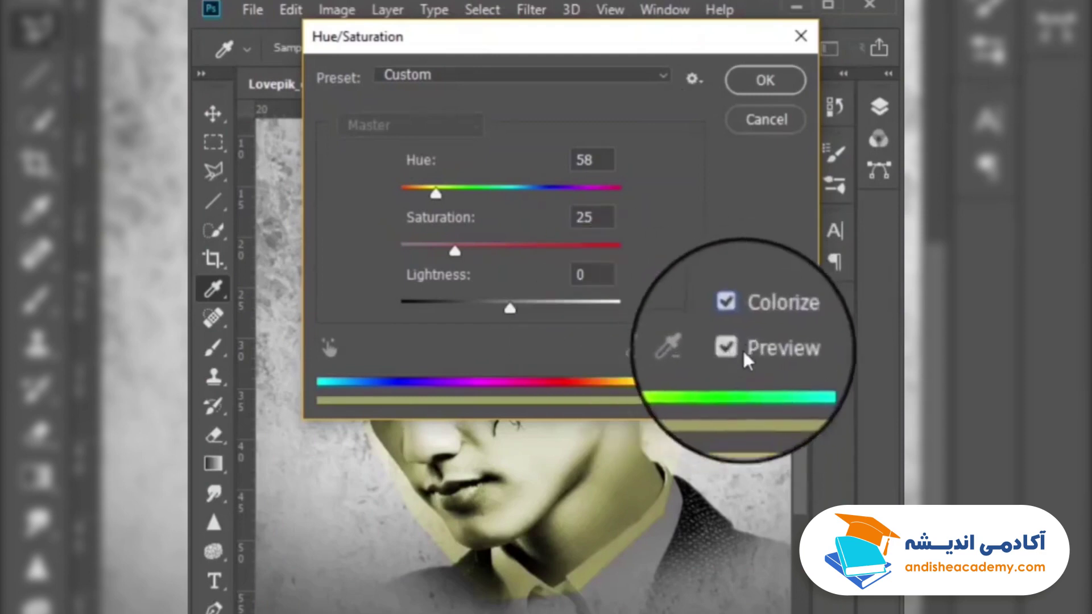
Step: Give the face a skin tone with hue 24 and saturation 32, lower the lightness slightly, and apply the adjustment
{"action": "left_click_drag", "start_coordinate": [510, 32], "coordinate": [668, 25]}
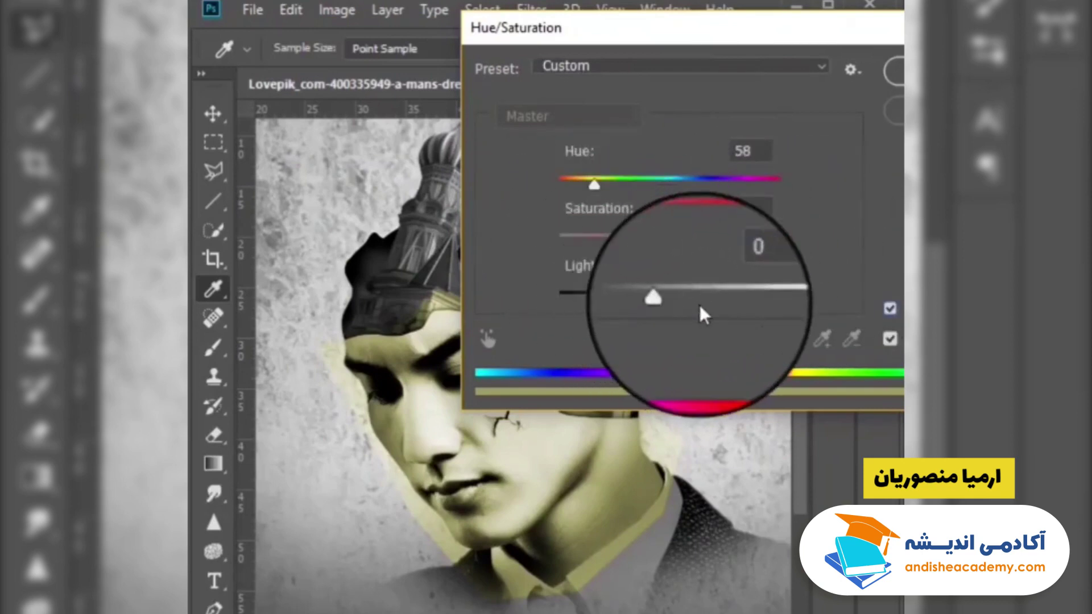
{"action": "left_click_drag", "start_coordinate": [594, 183], "coordinate": [573, 184]}
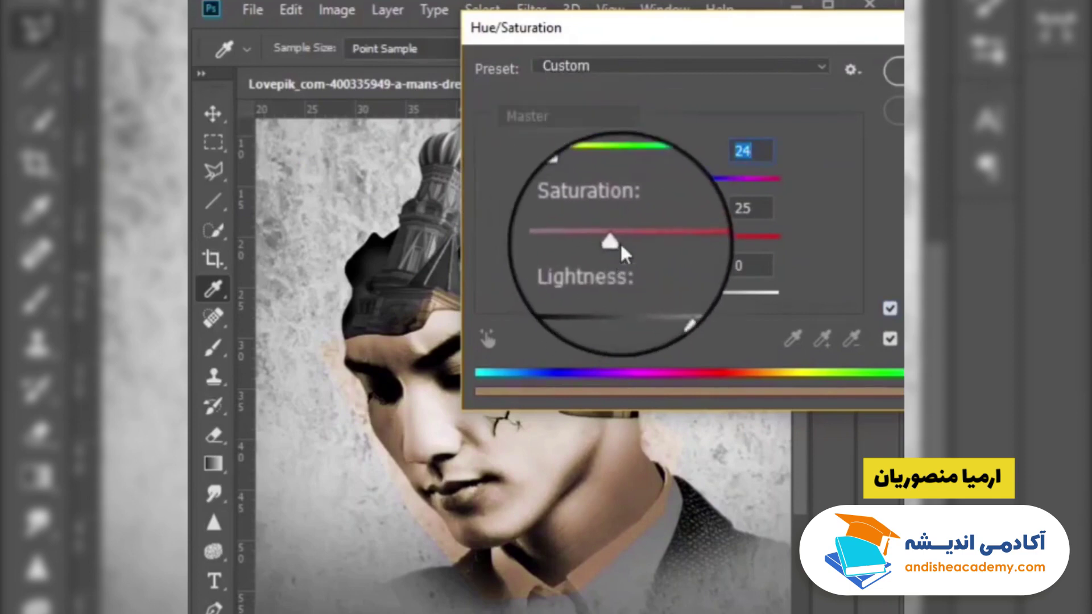
{"action": "mouse_move", "coordinate": [620, 241]}
{"action": "left_mouse_down"}
{"action": "mouse_move", "coordinate": [817, 250]}
{"action": "mouse_move", "coordinate": [630, 248]}
{"action": "left_mouse_up"}
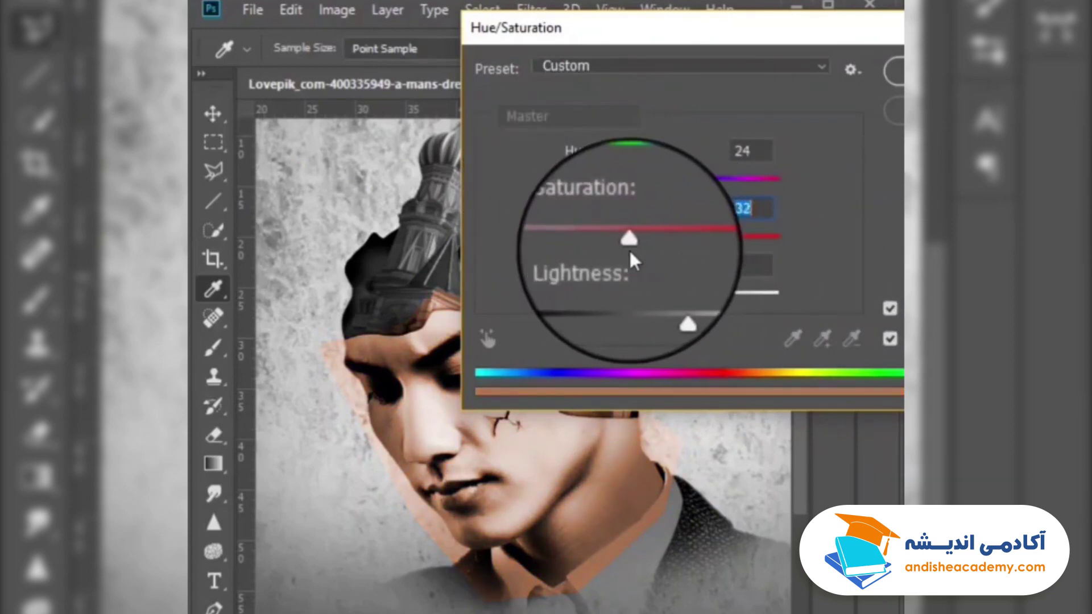
{"action": "mouse_move", "coordinate": [669, 298]}
{"action": "left_mouse_down"}
{"action": "mouse_move", "coordinate": [684, 297]}
{"action": "mouse_move", "coordinate": [657, 297]}
{"action": "left_mouse_up"}
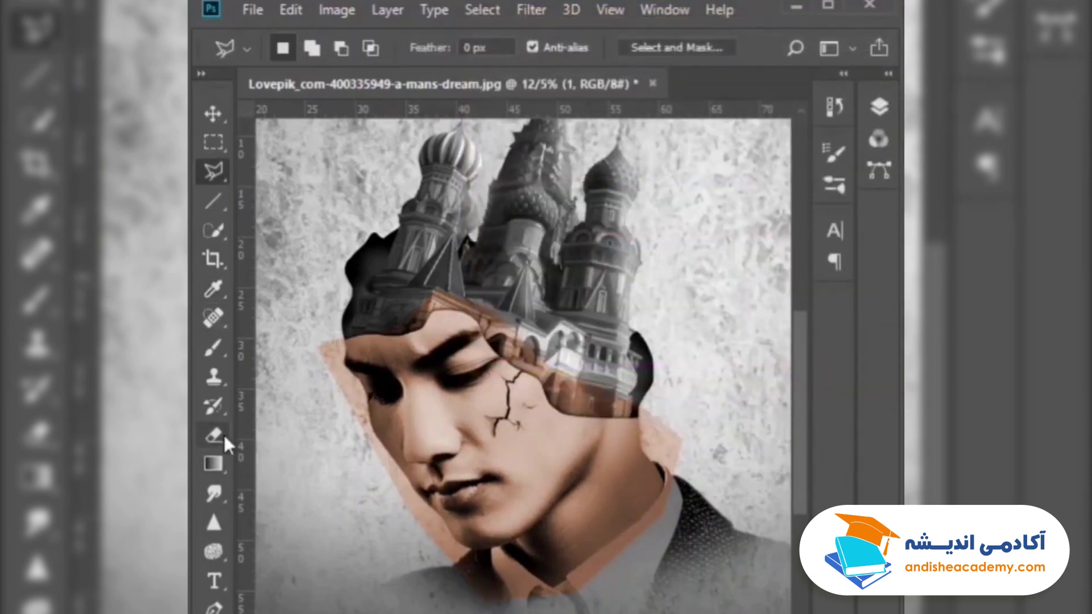
Step: Erase the tinted overspill on the background beside the neck with a 300 px soft Eraser
{"action": "left_click", "coordinate": [214, 436]}
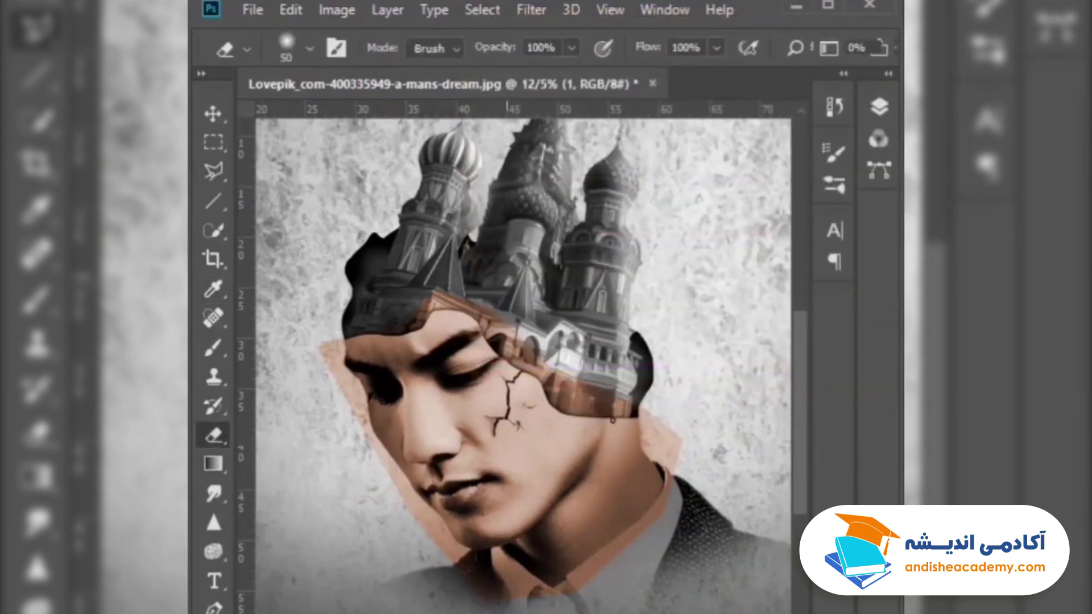
{"action": "scroll", "coordinate": [637, 426], "scroll_direction": "up", "scroll_amount": 3}
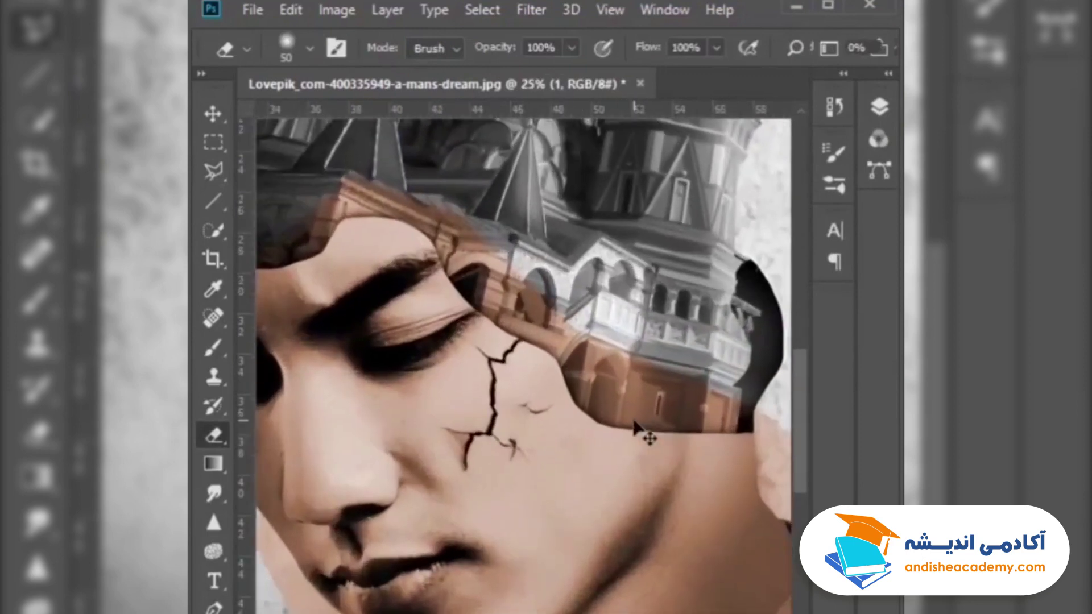
{"action": "scroll", "coordinate": [625, 420], "scroll_direction": "right", "scroll_amount": 4}
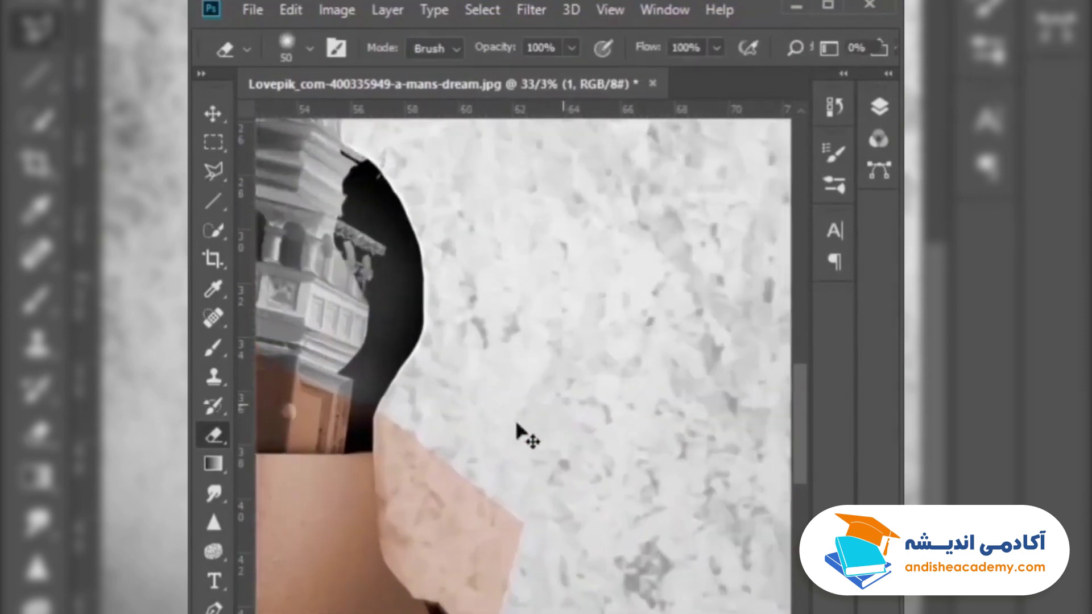
{"action": "scroll", "coordinate": [500, 429], "scroll_direction": "up", "scroll_amount": 1}
{"action": "scroll", "coordinate": [529, 443], "scroll_direction": "down", "scroll_amount": 1}
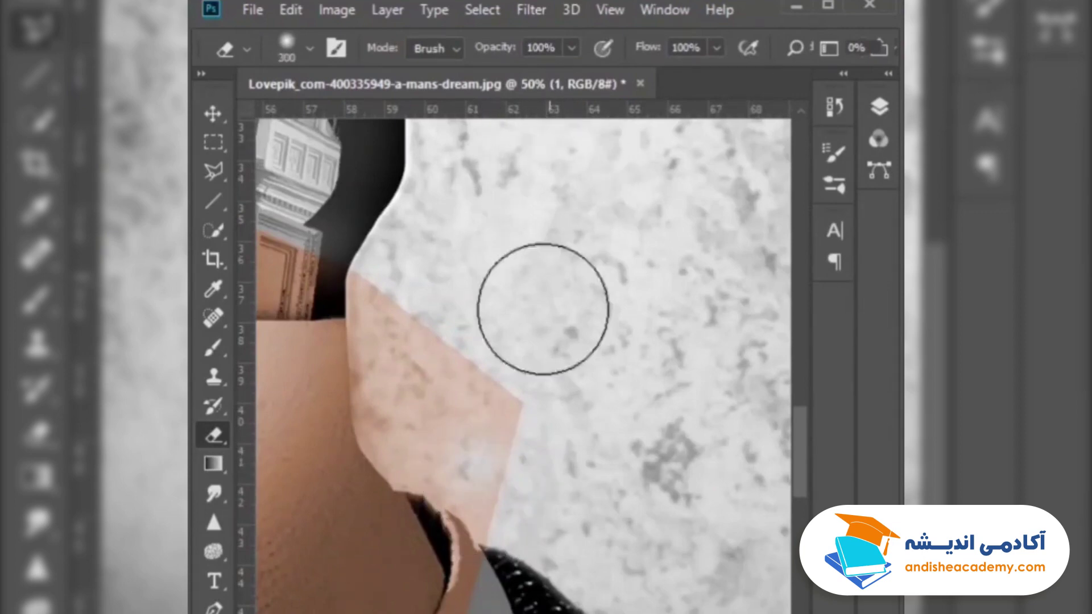
{"action": "mouse_move", "coordinate": [543, 309]}
{"action": "left_mouse_down"}
{"action": "mouse_move", "coordinate": [488, 388]}
{"action": "mouse_move", "coordinate": [500, 444]}
{"action": "mouse_move", "coordinate": [463, 324]}
{"action": "mouse_move", "coordinate": [501, 469]}
{"action": "mouse_move", "coordinate": [442, 356]}
{"action": "mouse_move", "coordinate": [434, 422]}
{"action": "left_mouse_up"}
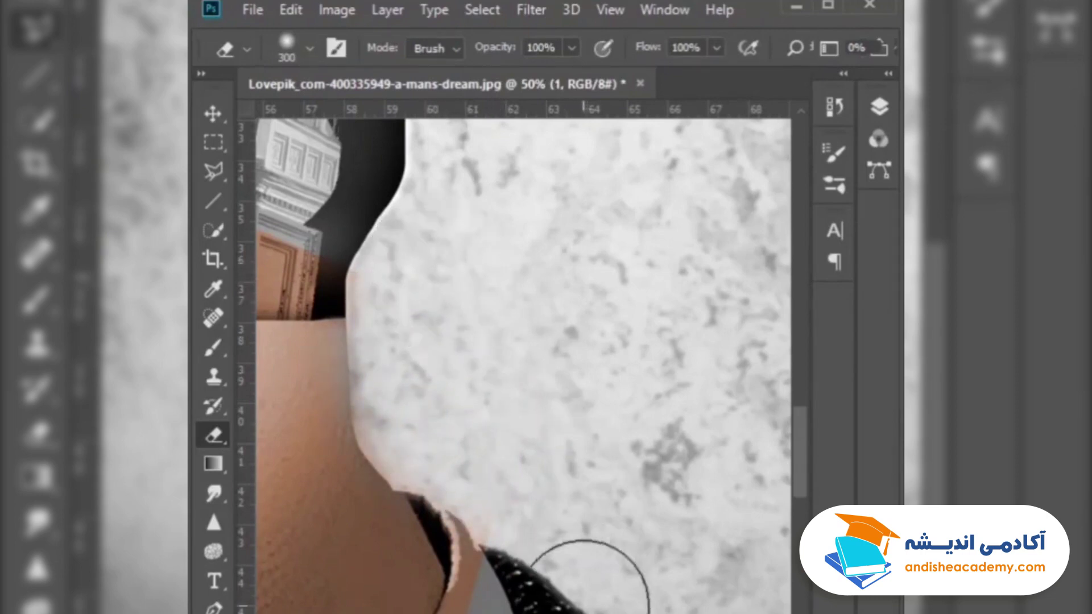
Step: Erase the skin tint from the building above the neck, cheek and brow with the soft Eraser, reducing the brush to 200 px
{"action": "left_click_drag", "start_coordinate": [329, 378], "coordinate": [648, 415]}
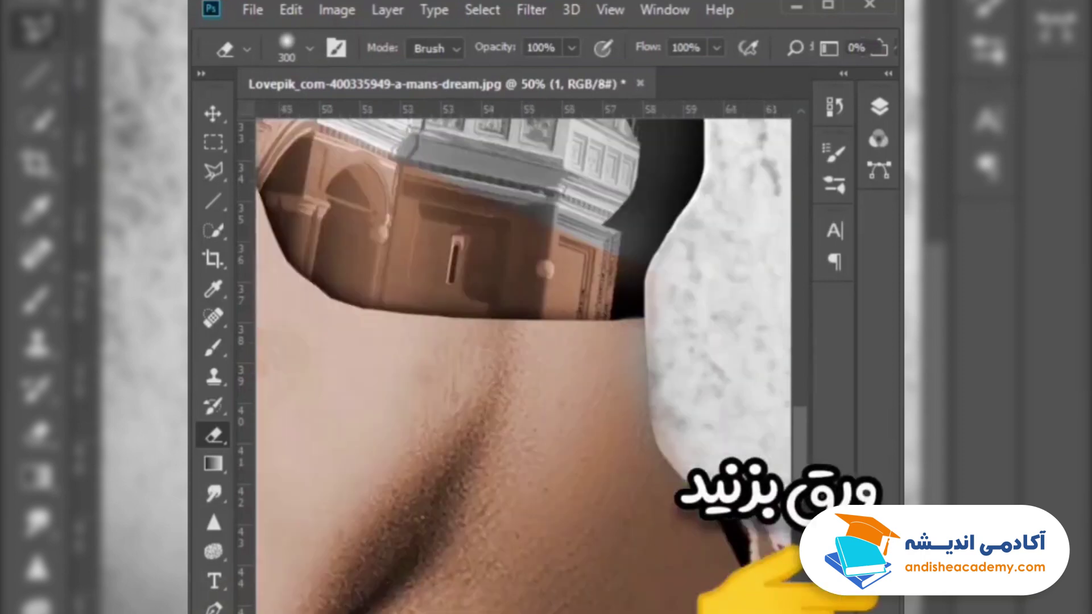
{"action": "scroll", "coordinate": [366, 293], "scroll_direction": "up", "scroll_amount": 3}
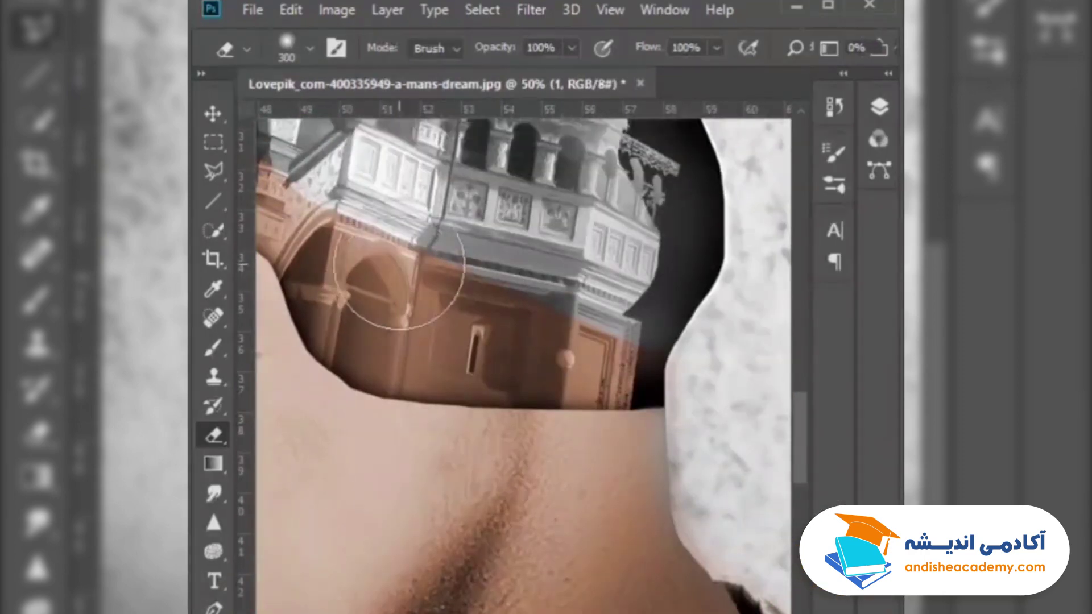
{"action": "mouse_move", "coordinate": [596, 335]}
{"action": "left_mouse_down"}
{"action": "mouse_move", "coordinate": [483, 312]}
{"action": "mouse_move", "coordinate": [381, 233]}
{"action": "left_mouse_up"}
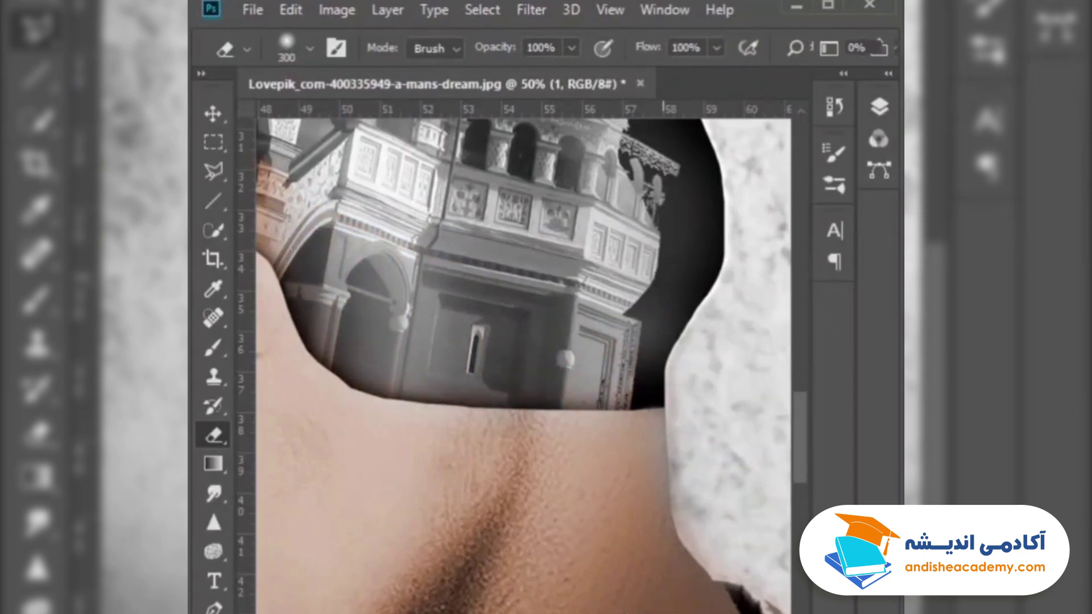
{"action": "scroll", "coordinate": [677, 466], "scroll_direction": "left", "scroll_amount": 8}
{"action": "scroll", "coordinate": [677, 466], "scroll_direction": "up", "scroll_amount": 5}
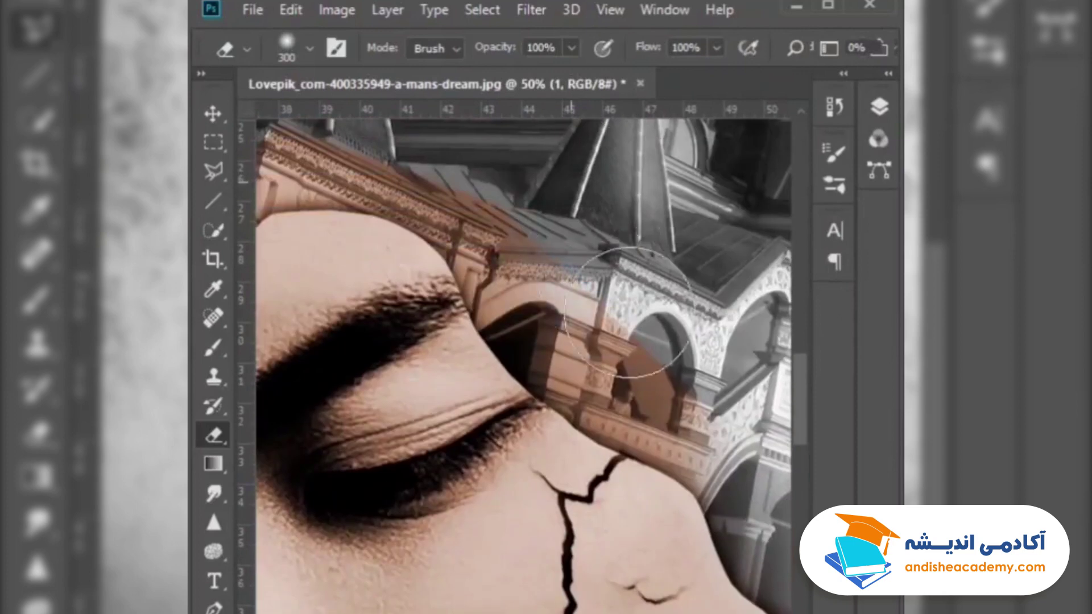
{"action": "left_click_drag", "start_coordinate": [628, 313], "coordinate": [635, 346]}
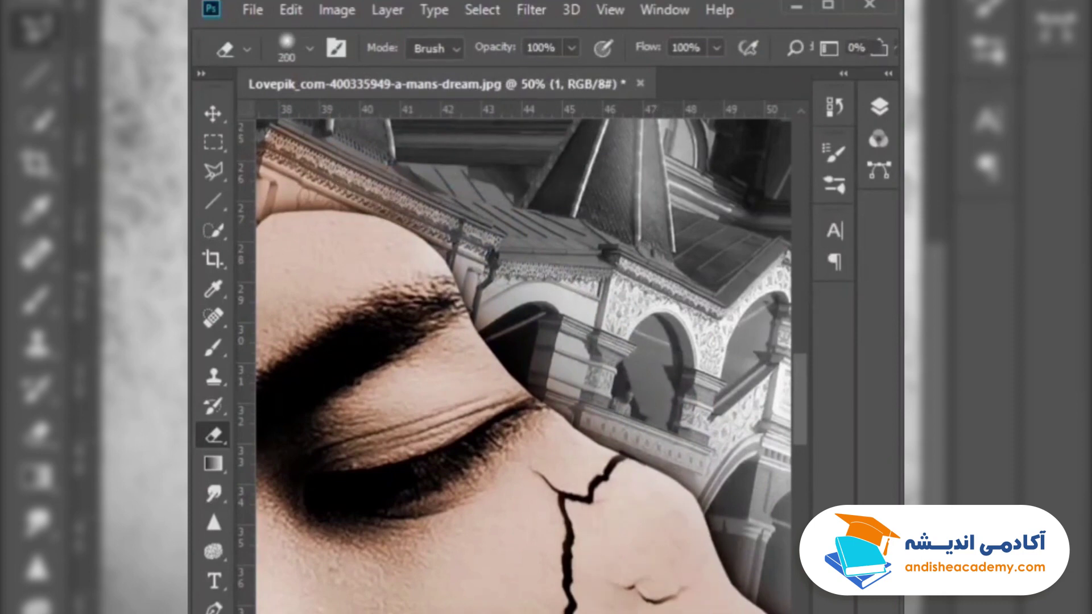
{"action": "scroll", "coordinate": [523, 364], "scroll_direction": "left", "scroll_amount": 5}
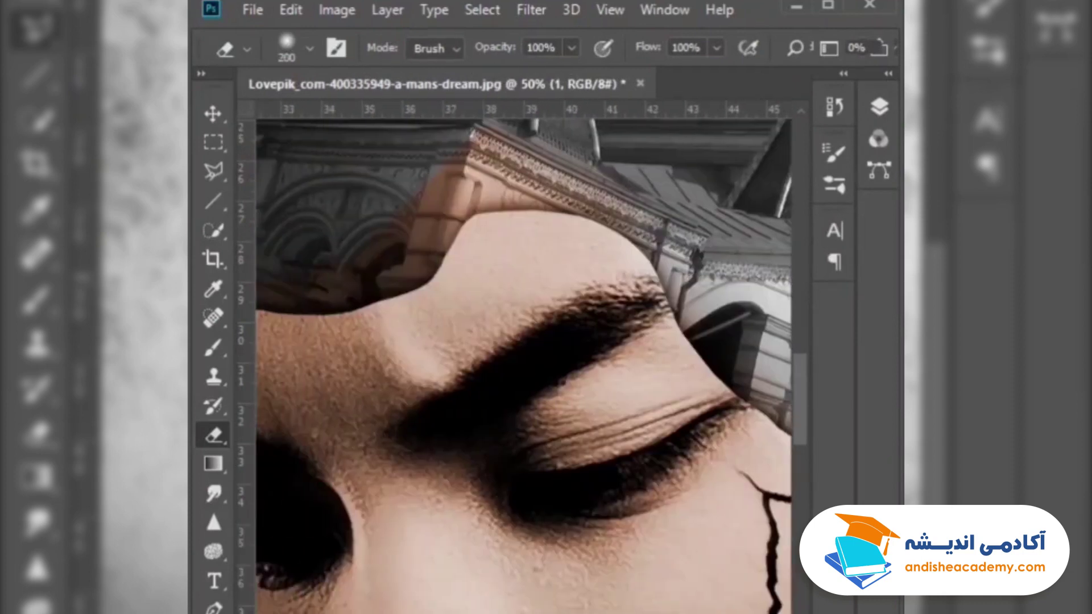
{"action": "key", "text": "ctrl+minus"}
{"action": "key", "text": "ctrl+minus"}
{"action": "key", "text": "ctrl+minus"}
{"action": "key", "text": "ctrl+minus"}
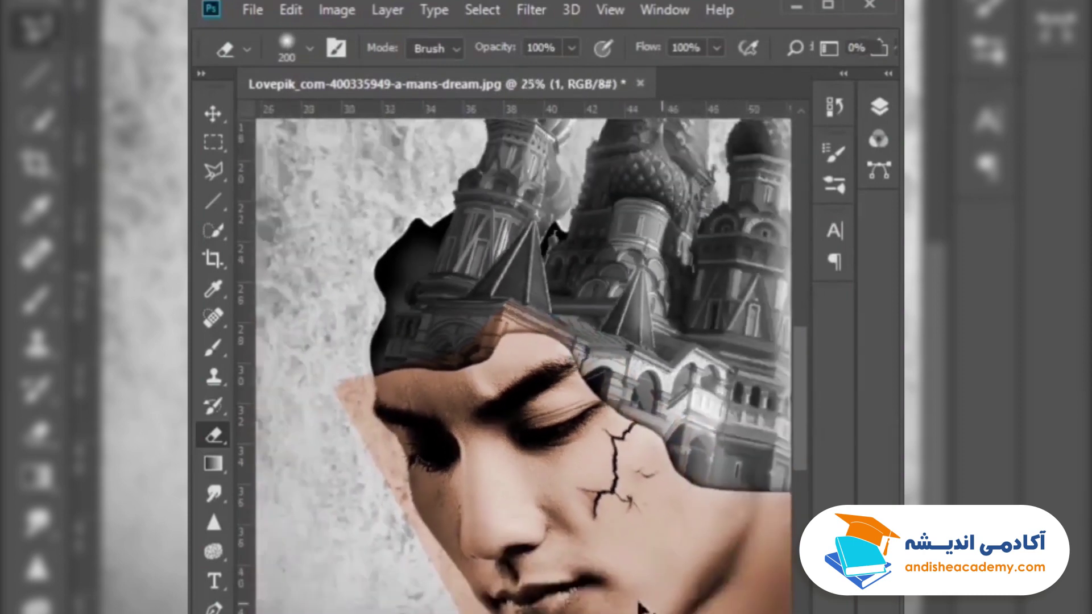
{"action": "key", "text": "ctrl+minus"}
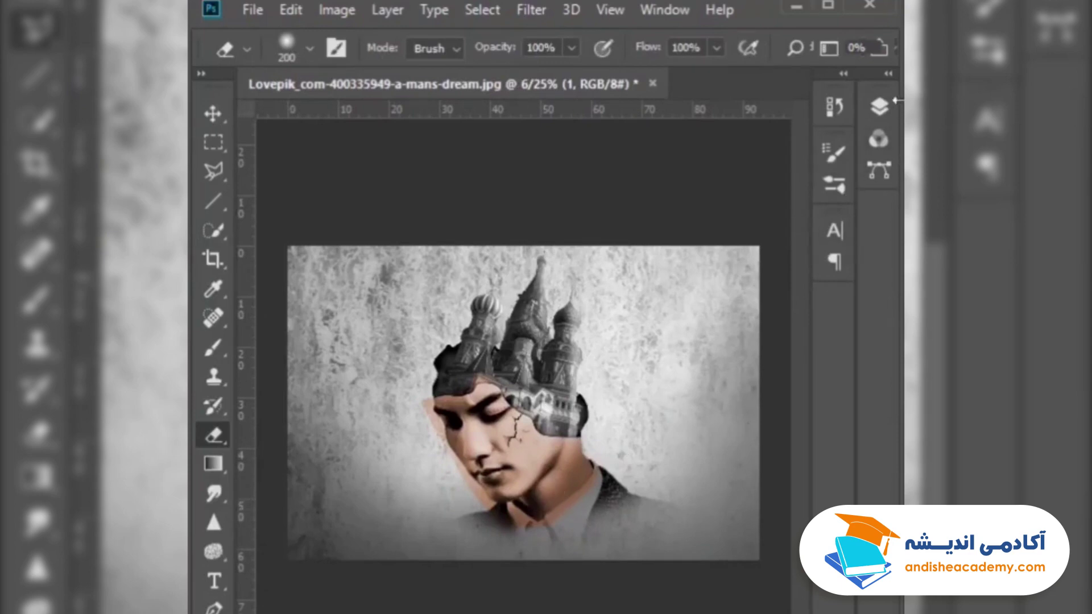
{"action": "left_click", "coordinate": [878, 107]}
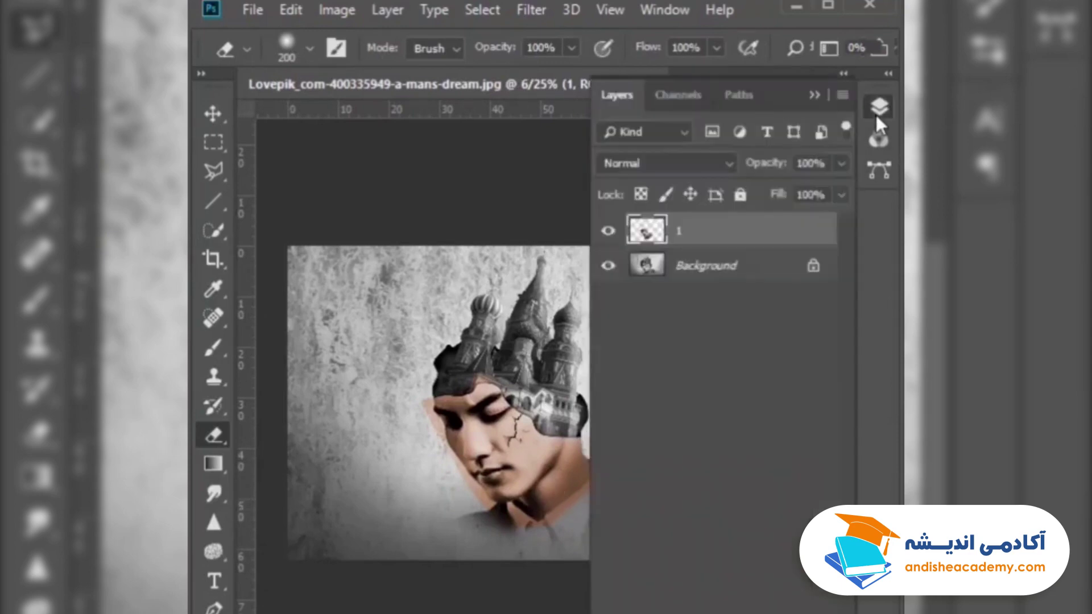
{"action": "left_click", "coordinate": [745, 276]}
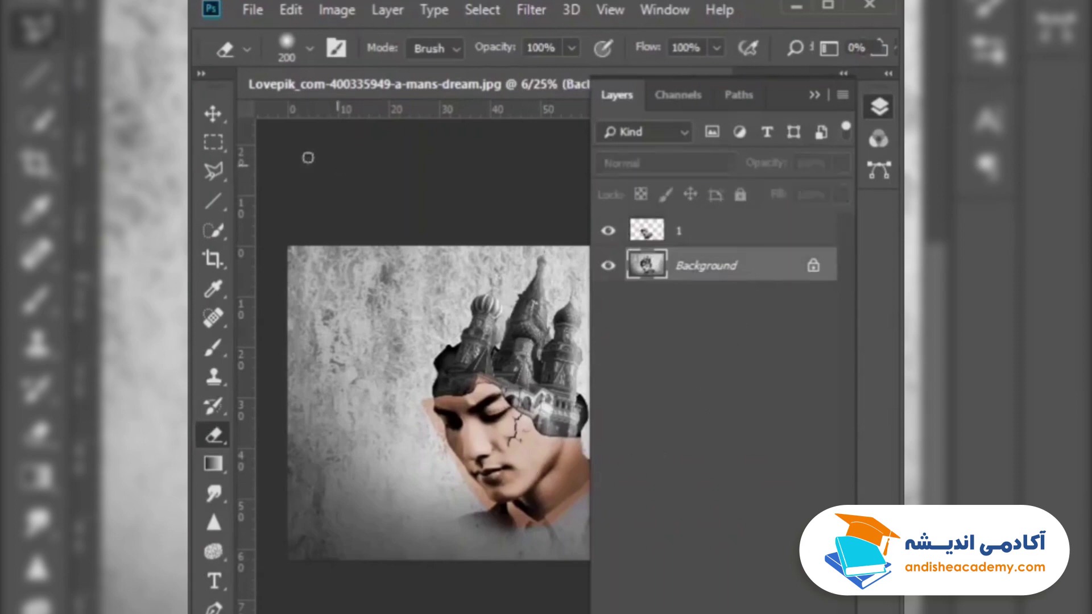
{"action": "left_click", "coordinate": [213, 171]}
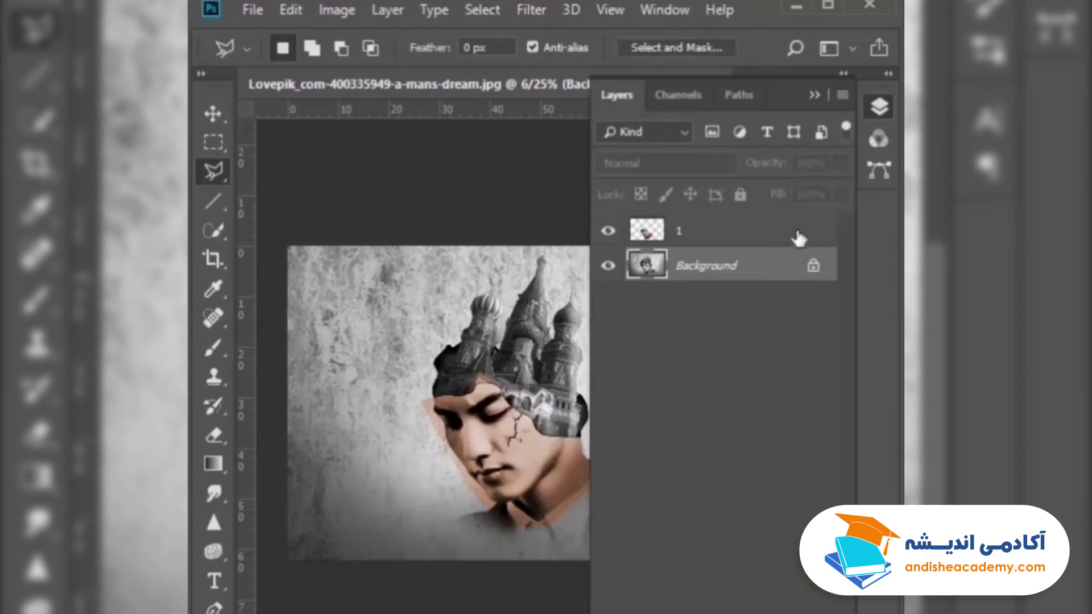
{"action": "left_click", "coordinate": [814, 94]}
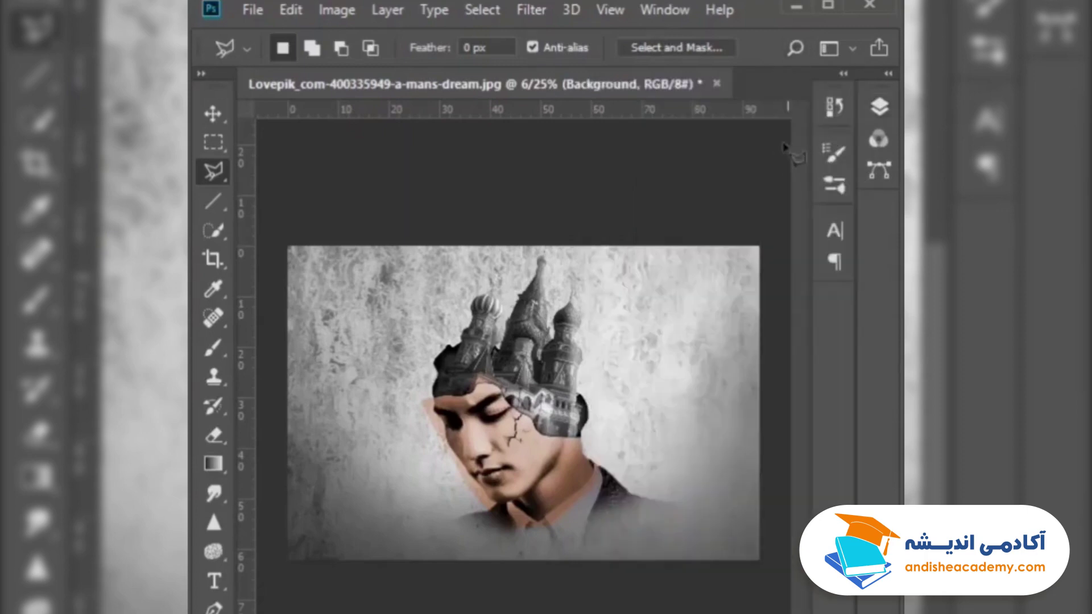
{"action": "key", "text": "ctrl+plus"}
{"action": "key", "text": "ctrl+plus"}
{"action": "scroll", "coordinate": [449, 483], "scroll_direction": "up", "scroll_amount": 3}
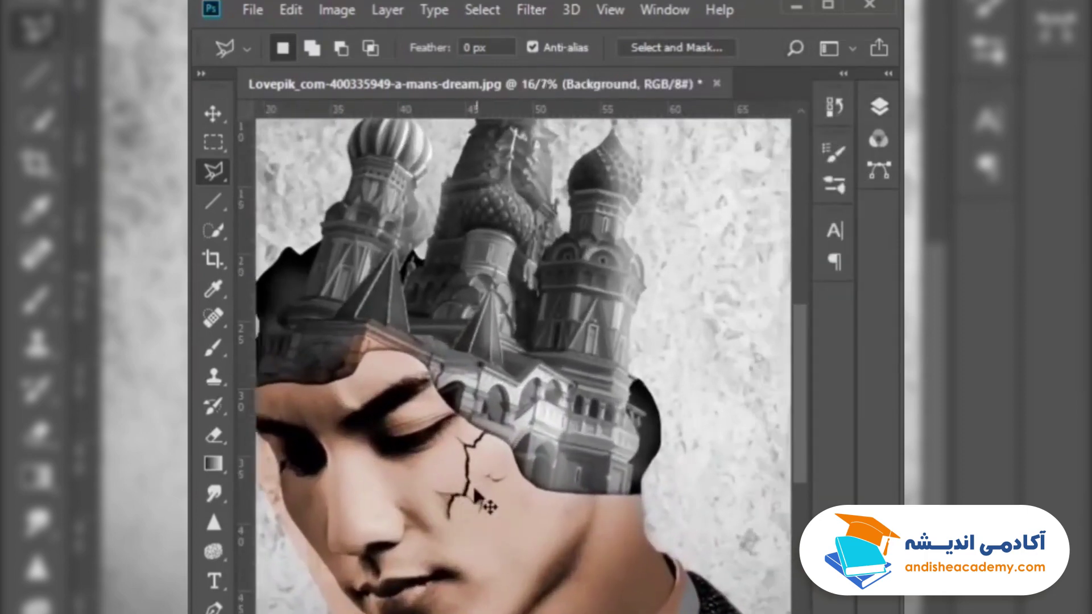
{"action": "scroll", "coordinate": [585, 551], "scroll_direction": "down", "scroll_amount": 2}
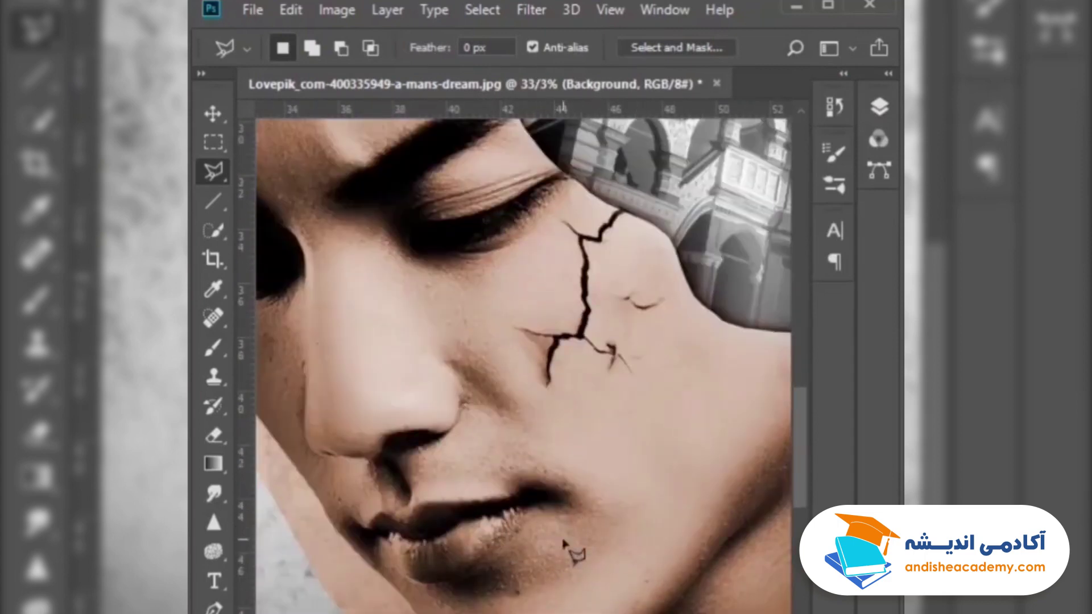
{"action": "left_click", "coordinate": [561, 516]}
{"action": "left_click", "coordinate": [454, 602]}
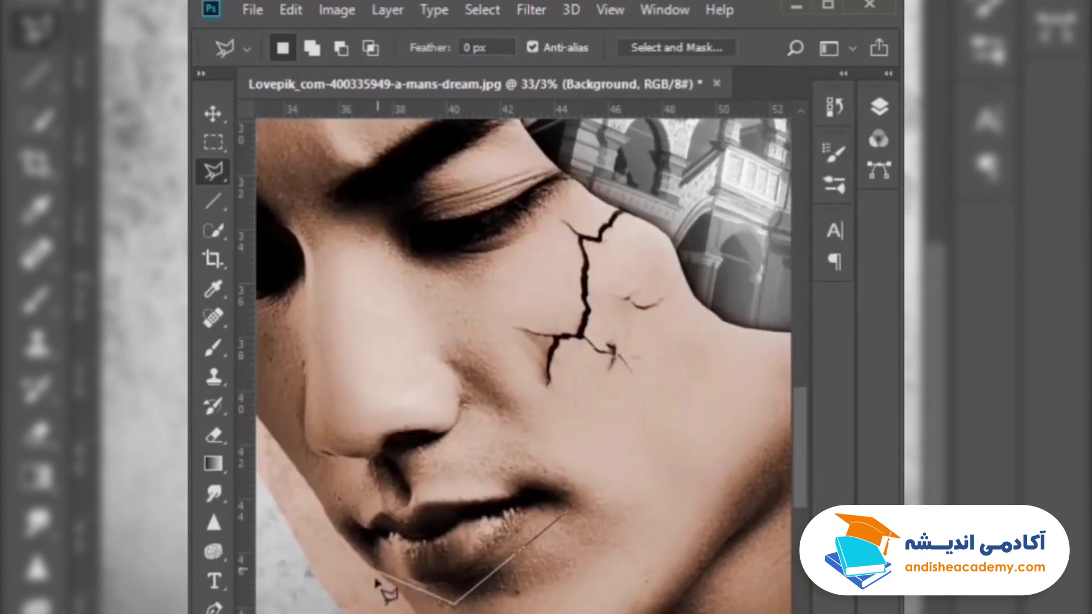
{"action": "key", "text": "Escape"}
Step: Erase the skin tint from the lips on layer 1 with a 200 px soft Eraser
{"action": "left_click", "coordinate": [215, 435]}
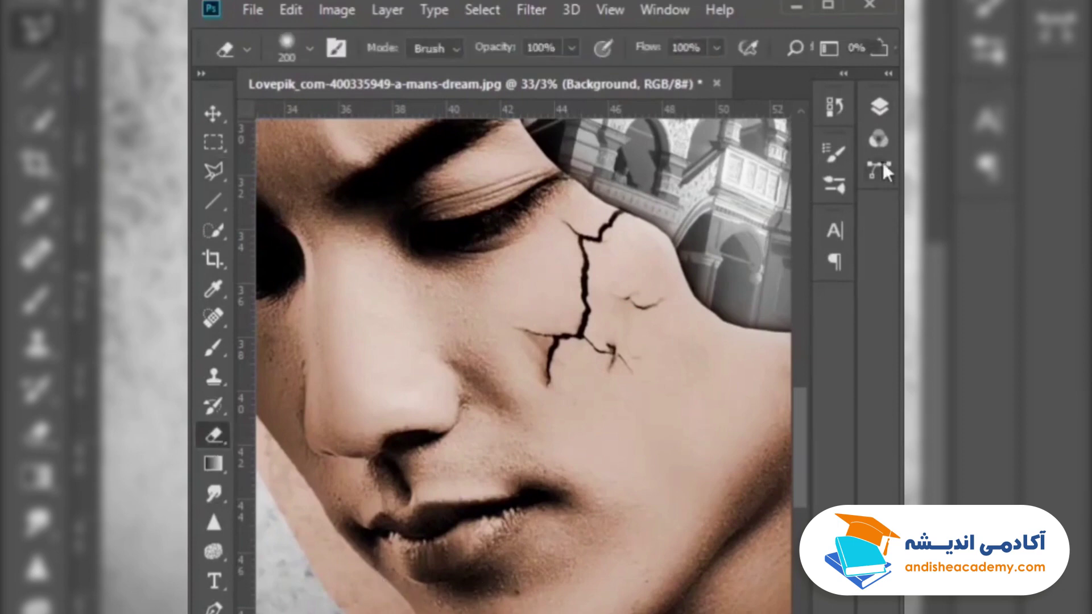
{"action": "left_click", "coordinate": [879, 107]}
{"action": "left_click", "coordinate": [709, 230]}
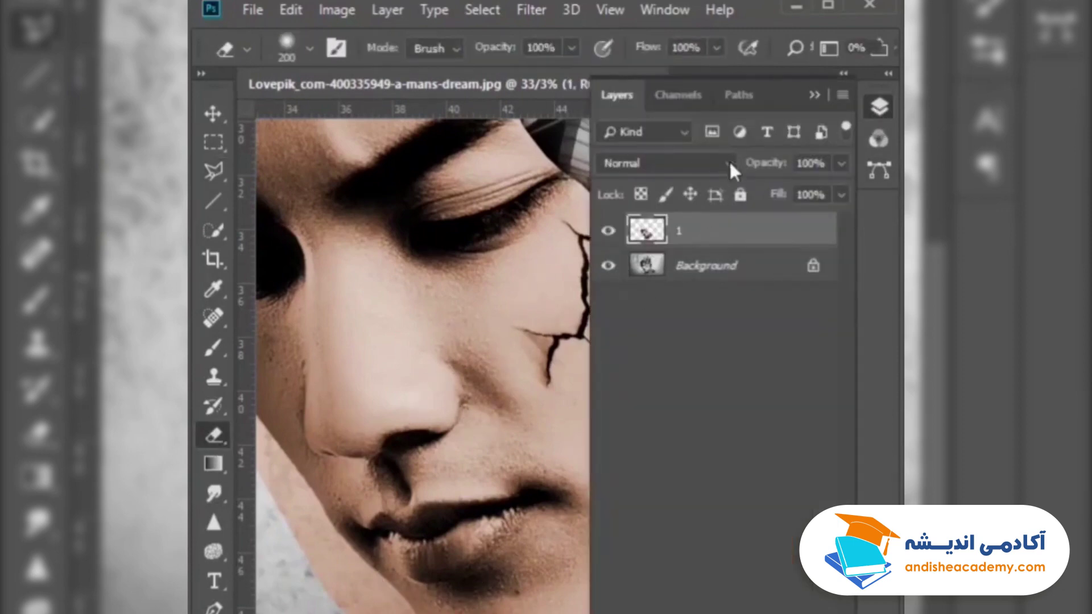
{"action": "left_click", "coordinate": [815, 96]}
{"action": "mouse_move", "coordinate": [500, 512]}
{"action": "left_mouse_down"}
{"action": "mouse_move", "coordinate": [406, 547]}
{"action": "mouse_move", "coordinate": [405, 537]}
{"action": "mouse_move", "coordinate": [448, 535]}
{"action": "left_mouse_up"}
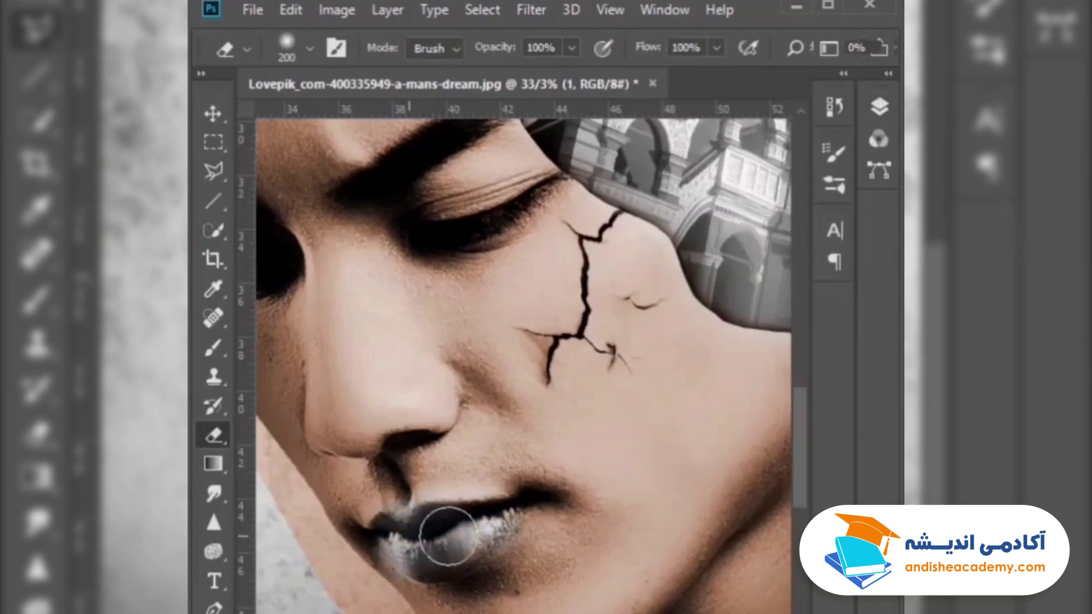
Step: Make the Background layer the active layer
{"action": "left_click", "coordinate": [879, 107]}
{"action": "left_click", "coordinate": [700, 274]}
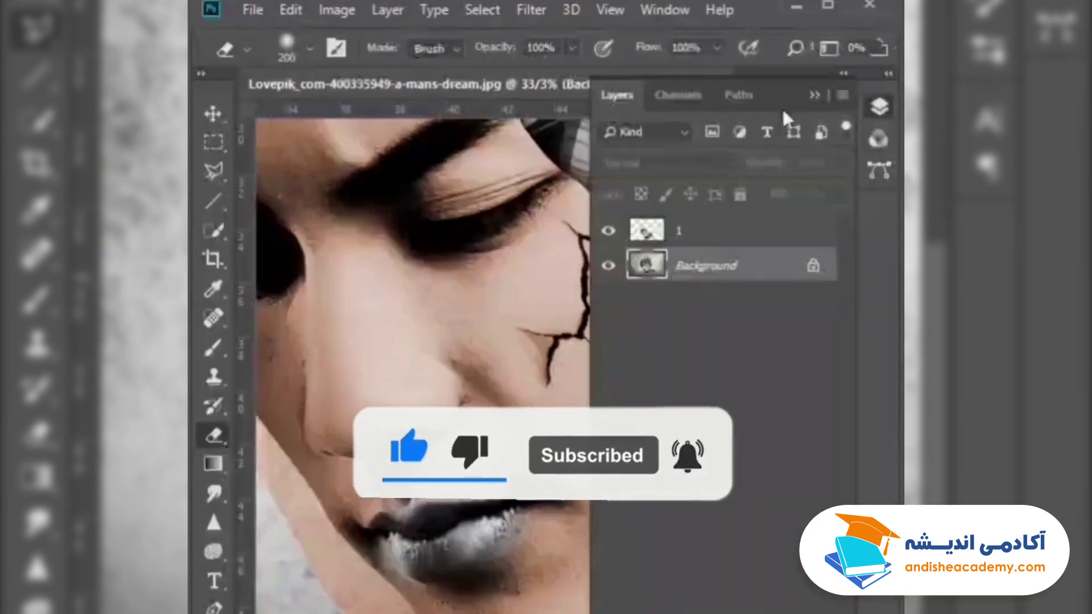
{"action": "left_click", "coordinate": [813, 95]}
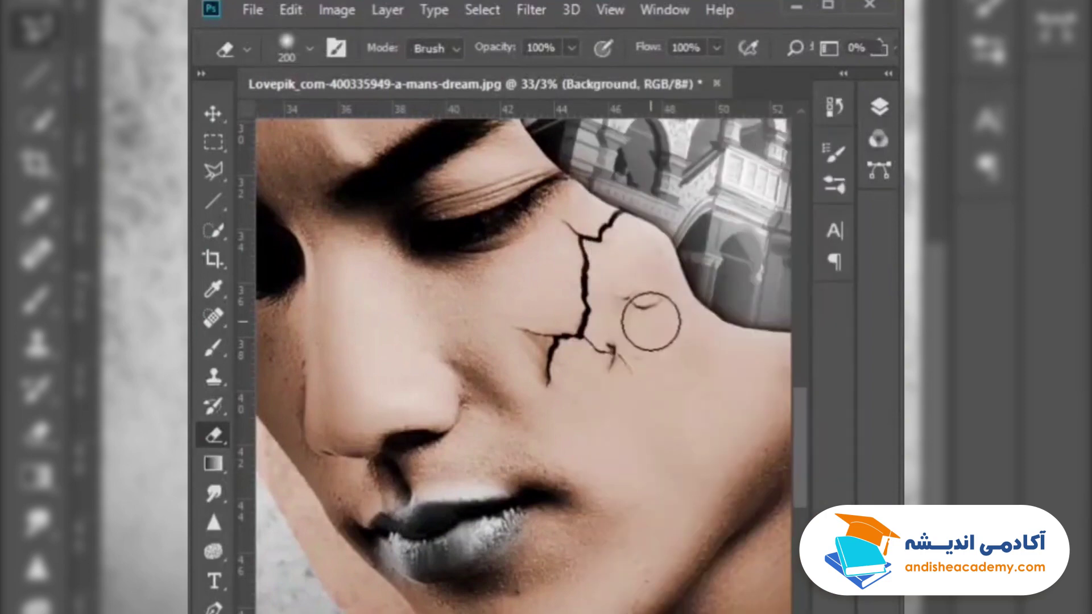